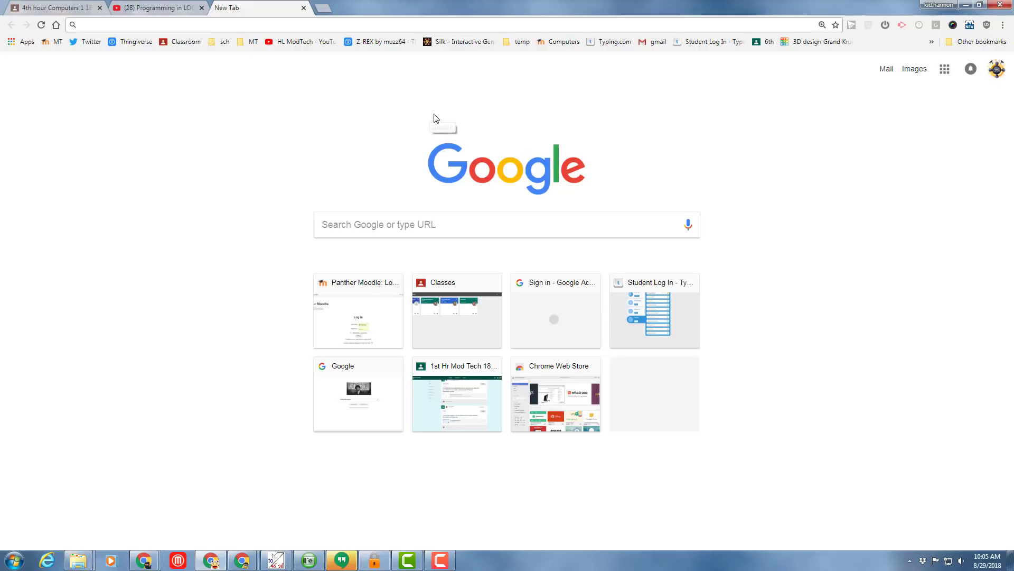
Start a new blank document from the Google apps grid via Docs
{"action": "left_click", "coordinate": [945, 70]}
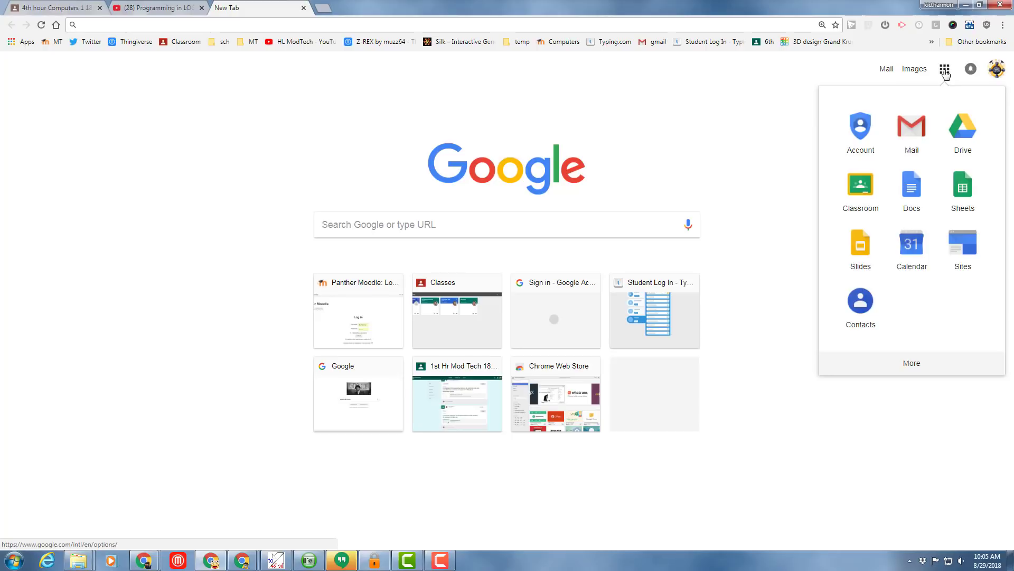
{"action": "left_click", "coordinate": [915, 190]}
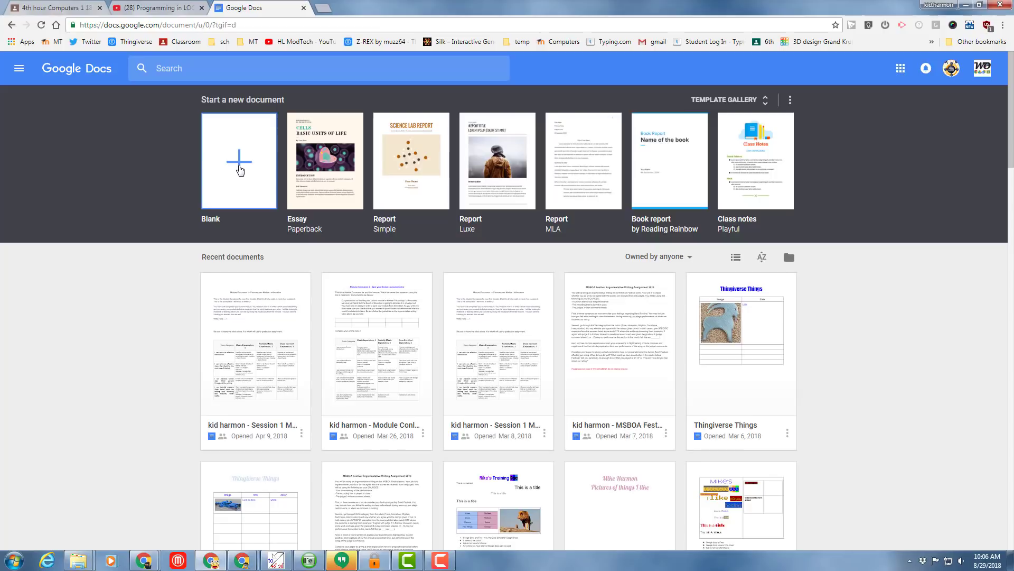
{"action": "left_click", "coordinate": [240, 166]}
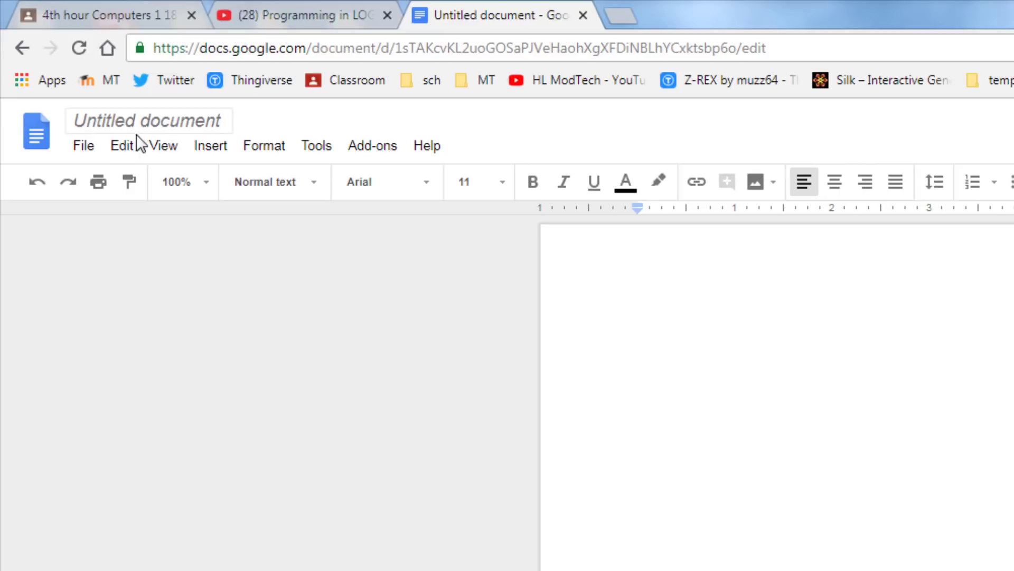
Rename 'Untitled document' to 'All about Me' plus the student's name
{"action": "left_click", "coordinate": [118, 121]}
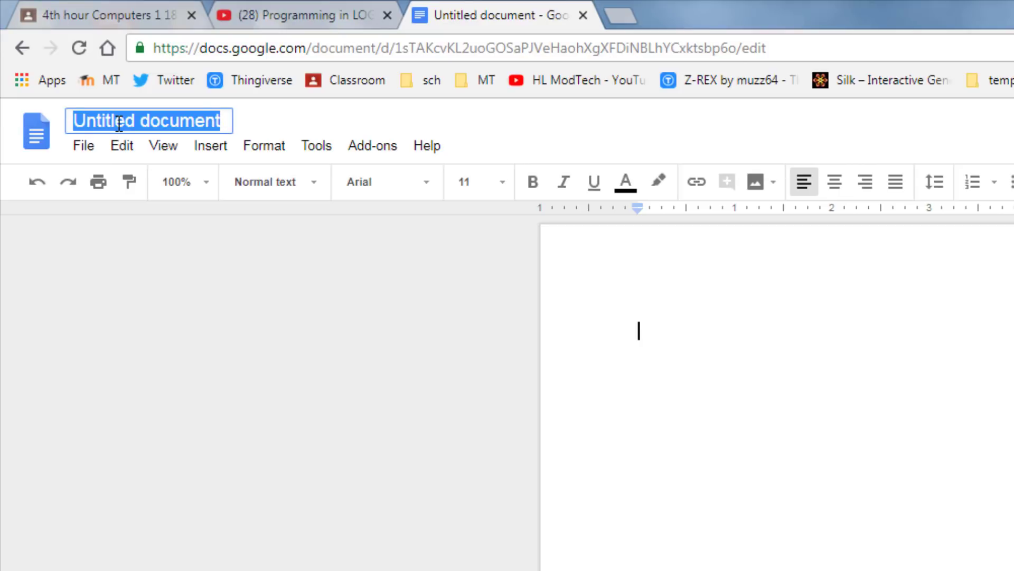
{"action": "type", "text": "All about "}
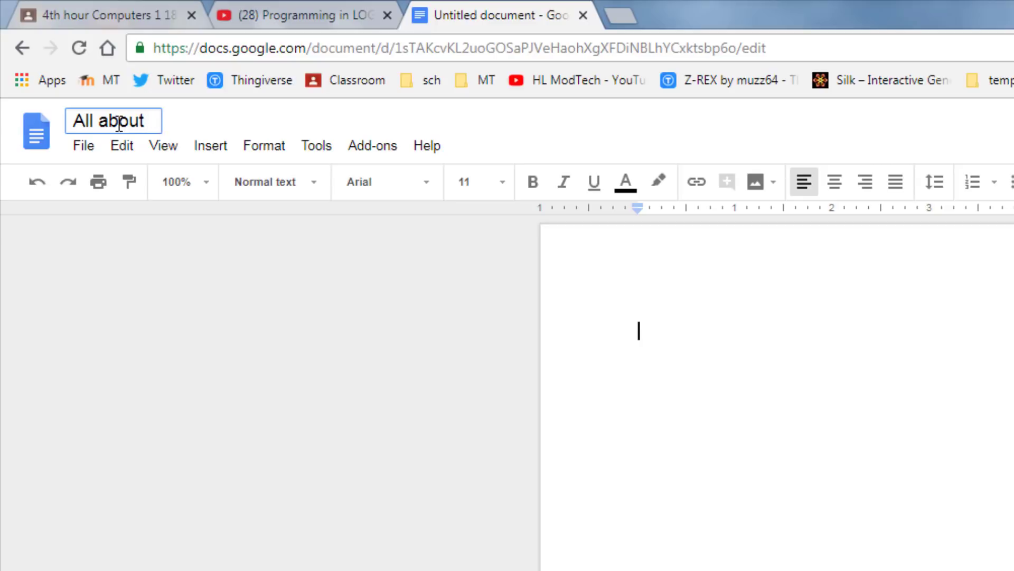
{"action": "type", "text": "Me - "}
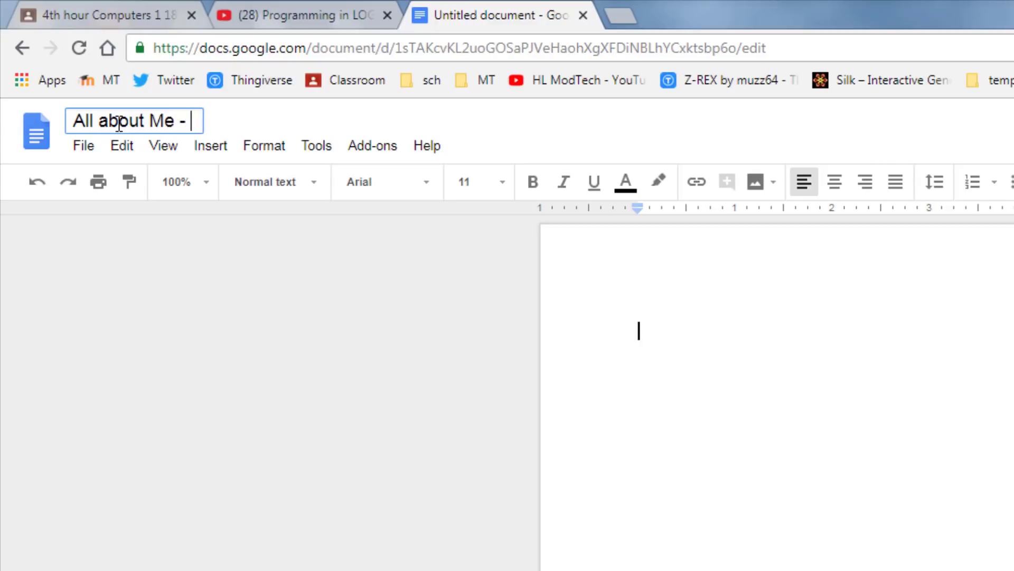
{"action": "type", "text": "Mike H"}
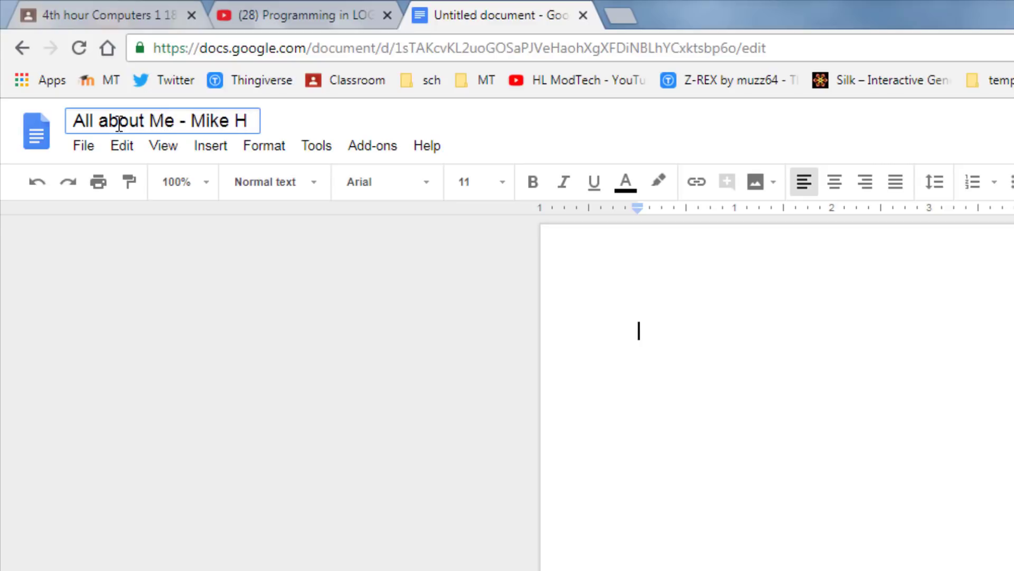
{"action": "key", "text": "Return"}
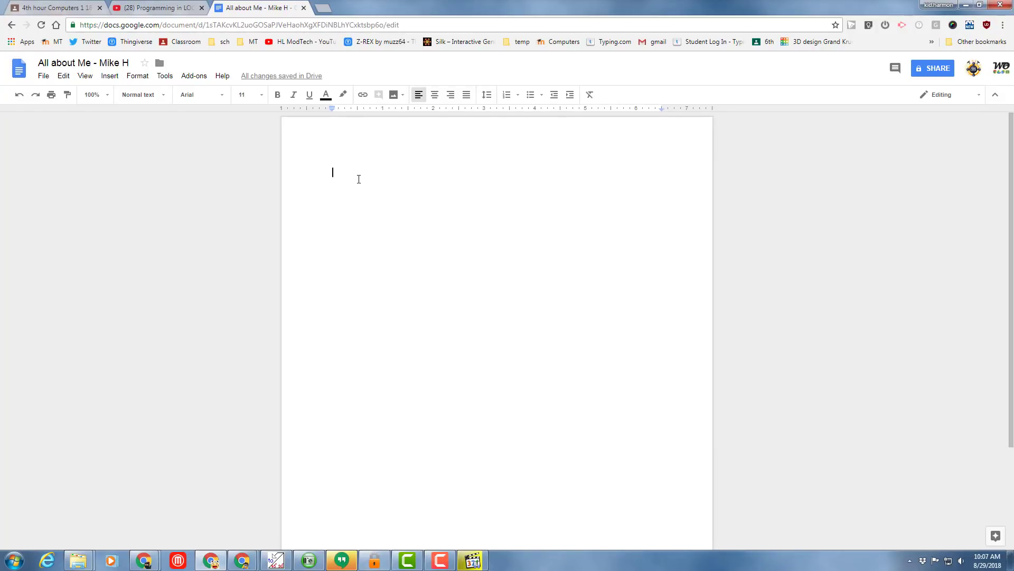
{"action": "type", "text": "Abl"}
Fix the title typos and select the whole 'All About' title line
{"action": "key", "text": "BackSpace"}
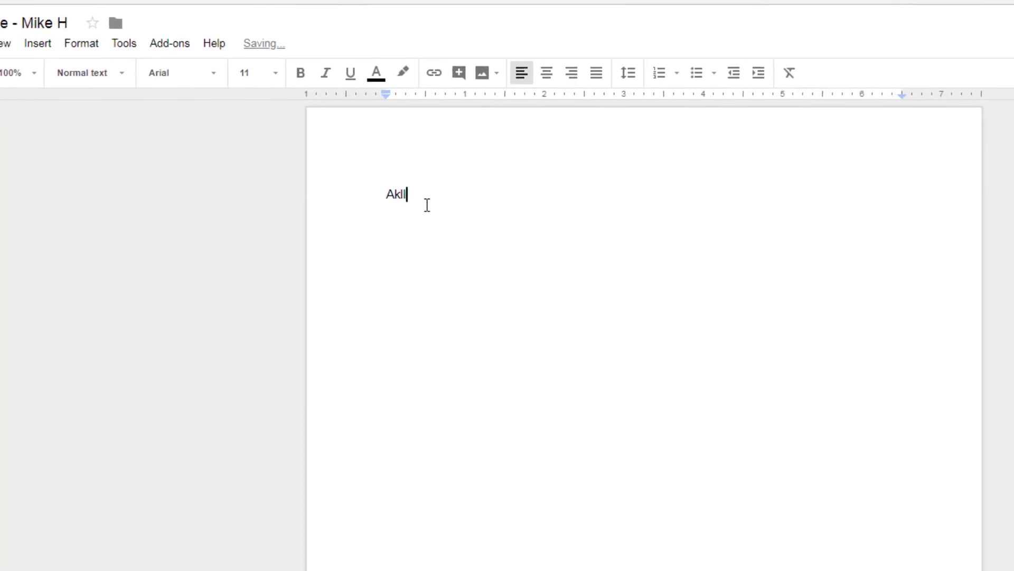
{"action": "key", "text": "BackSpace"}
{"action": "type", "text": "About Mike Harmon"}
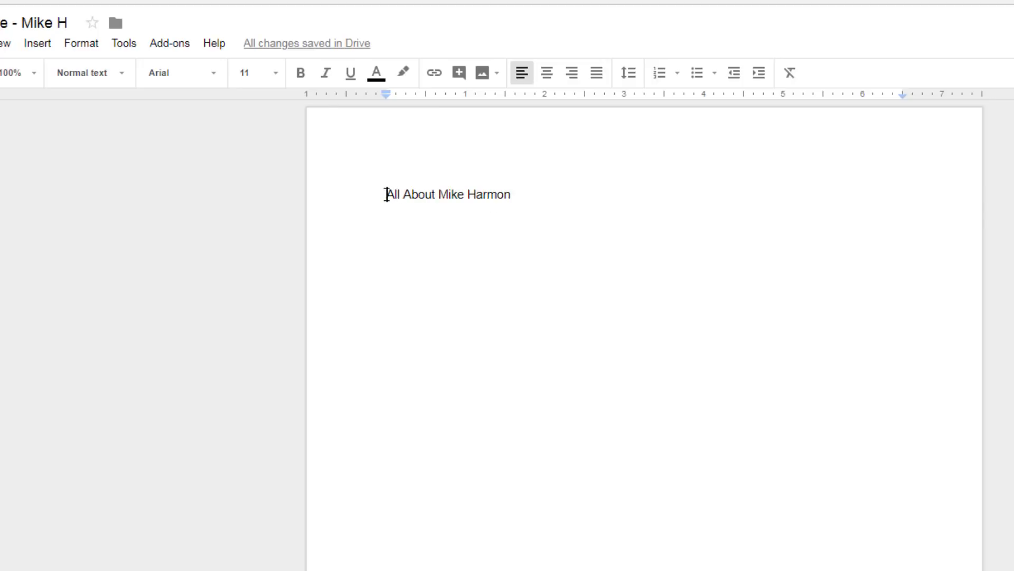
{"action": "left_click_drag", "start_coordinate": [387, 195], "coordinate": [538, 195]}
{"action": "left_click", "coordinate": [339, 194]}
{"action": "left_click_drag", "start_coordinate": [388, 194], "coordinate": [536, 195]}
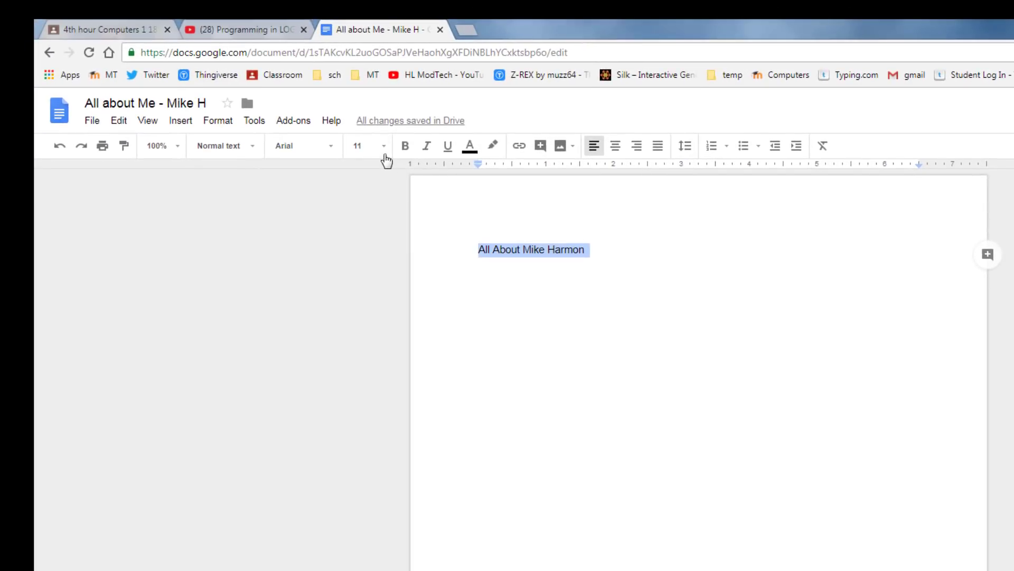
Make the title 36 pt and centre it on the page
{"action": "left_click", "coordinate": [384, 146]}
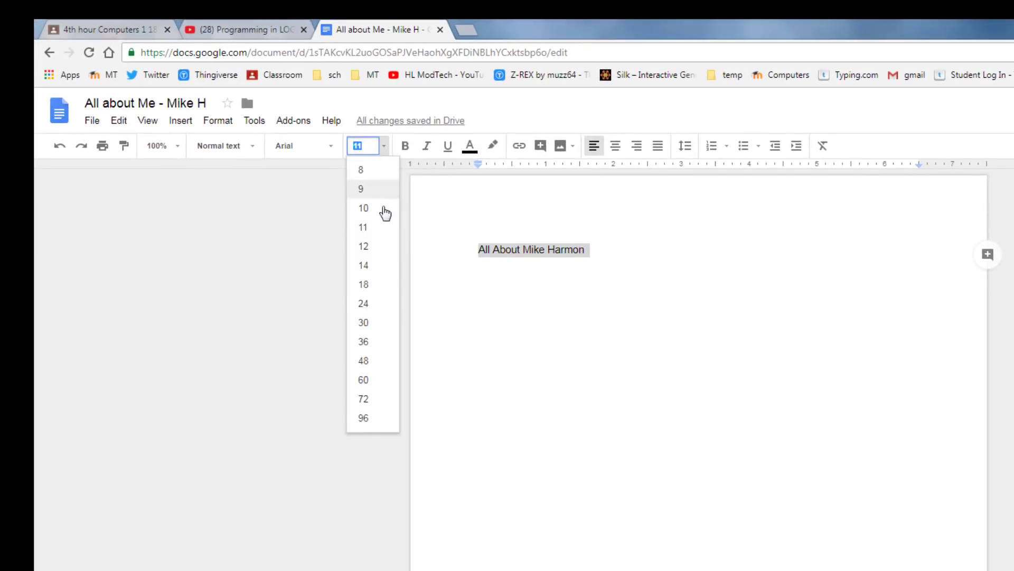
{"action": "left_click", "coordinate": [363, 343]}
{"action": "left_click", "coordinate": [366, 145]}
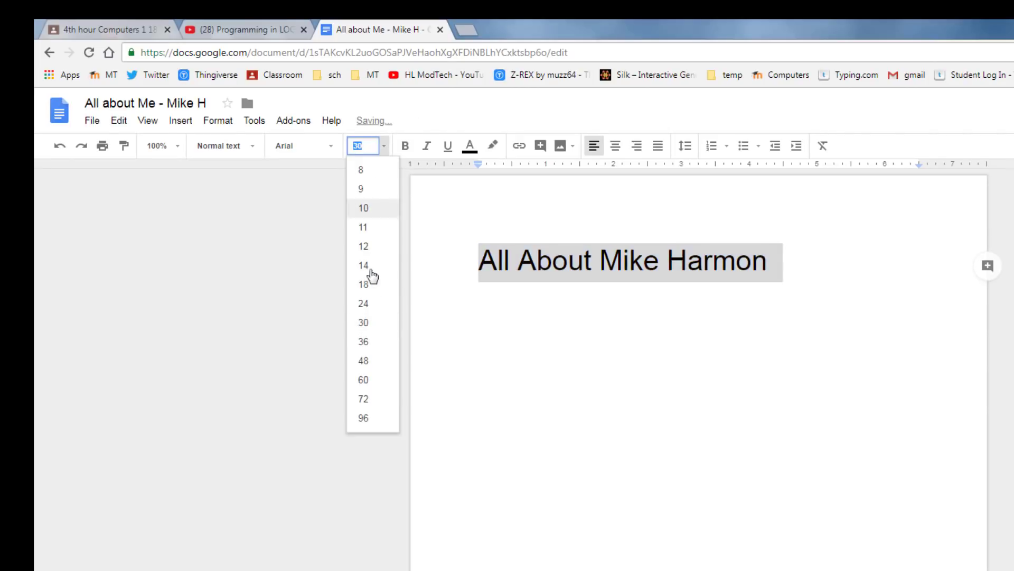
{"action": "left_click", "coordinate": [363, 341]}
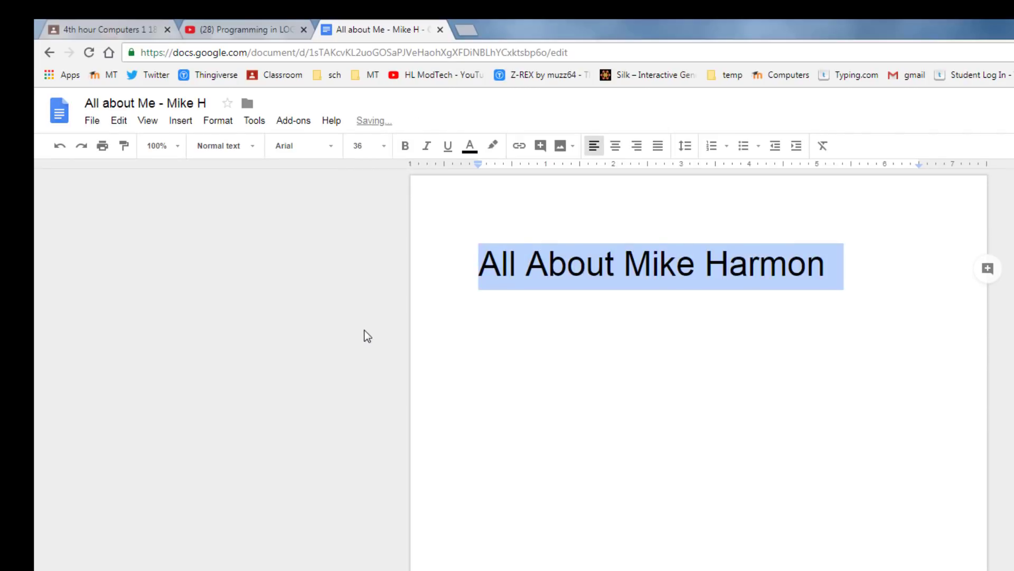
{"action": "left_click", "coordinate": [480, 263]}
{"action": "left_click_drag", "start_coordinate": [479, 264], "coordinate": [935, 258]}
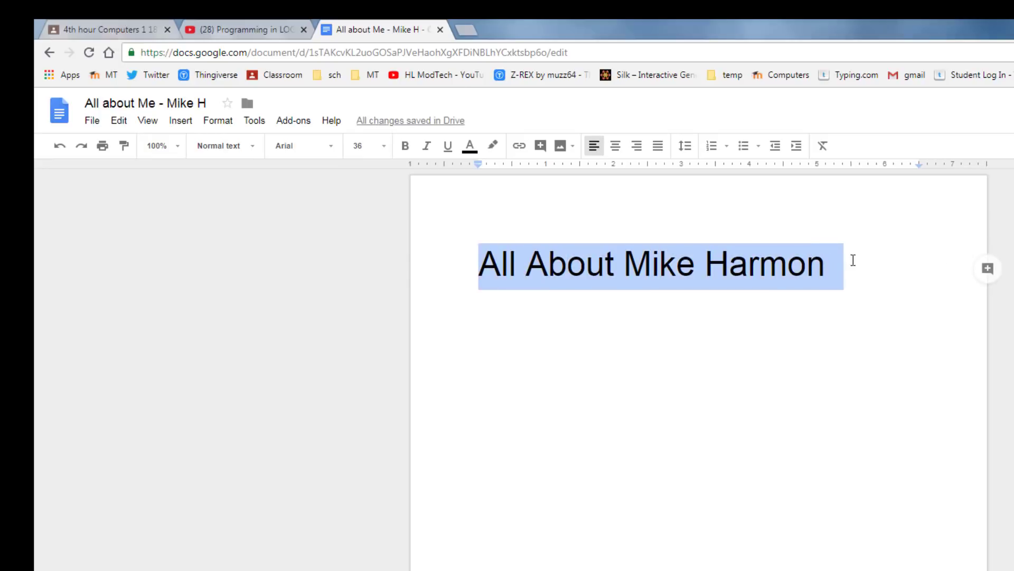
{"action": "left_click", "coordinate": [606, 264]}
{"action": "left_click_drag", "start_coordinate": [479, 263], "coordinate": [833, 269]}
{"action": "left_click", "coordinate": [616, 146]}
Set the title in the Anton font with pink text colour
{"action": "left_click", "coordinate": [615, 264]}
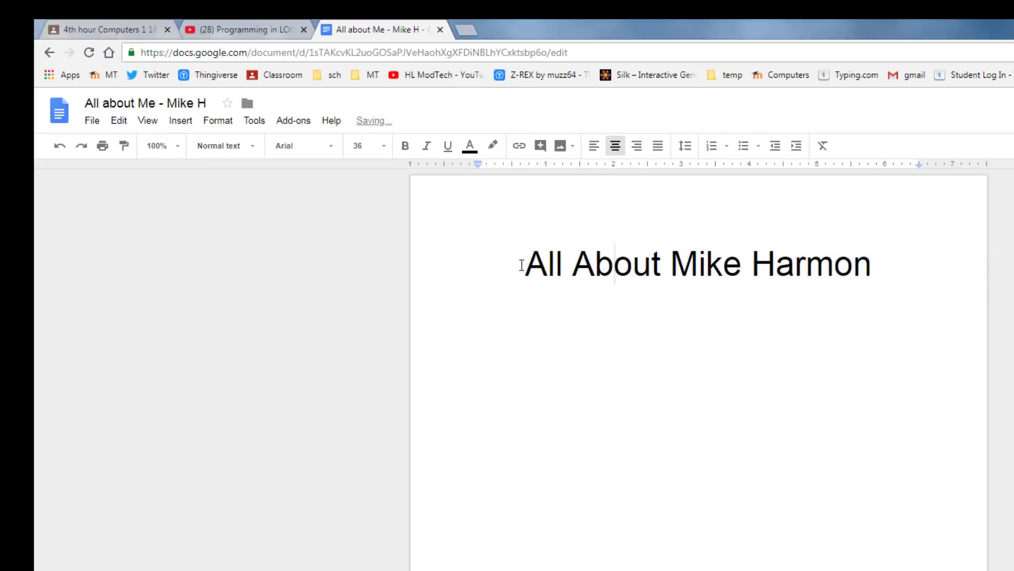
{"action": "left_click_drag", "start_coordinate": [520, 265], "coordinate": [876, 266]}
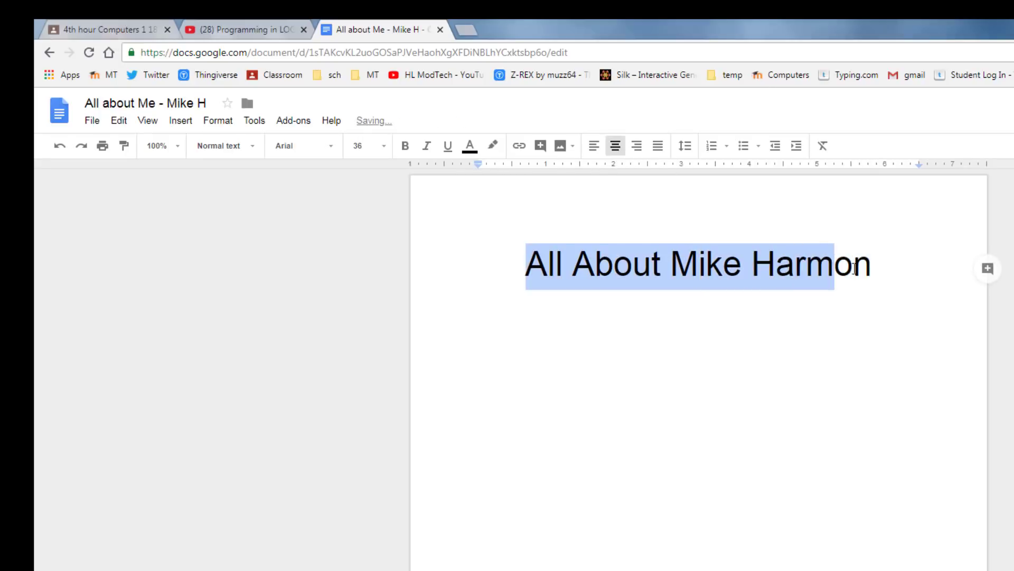
{"action": "left_click", "coordinate": [321, 148]}
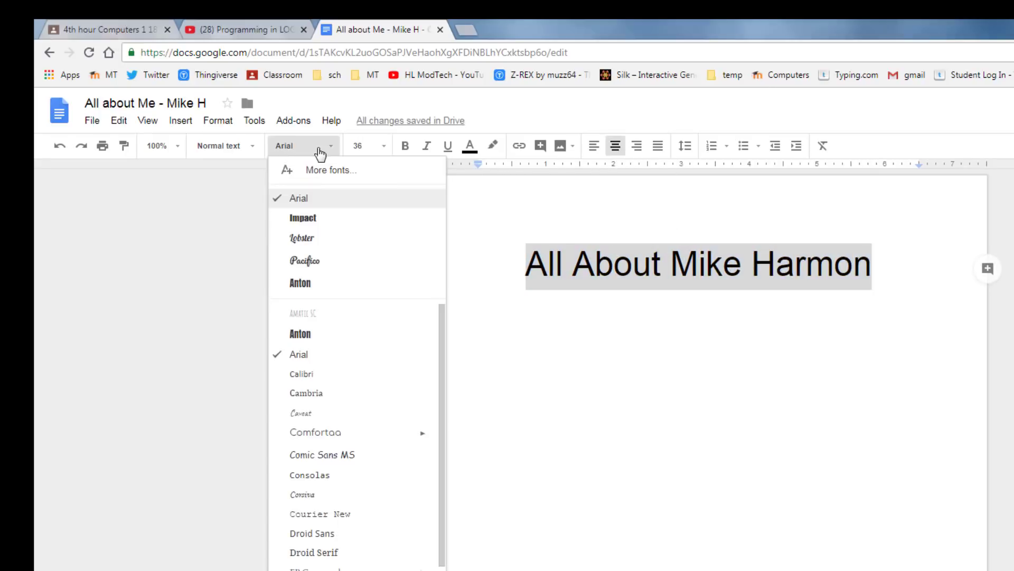
{"action": "left_click", "coordinate": [307, 286]}
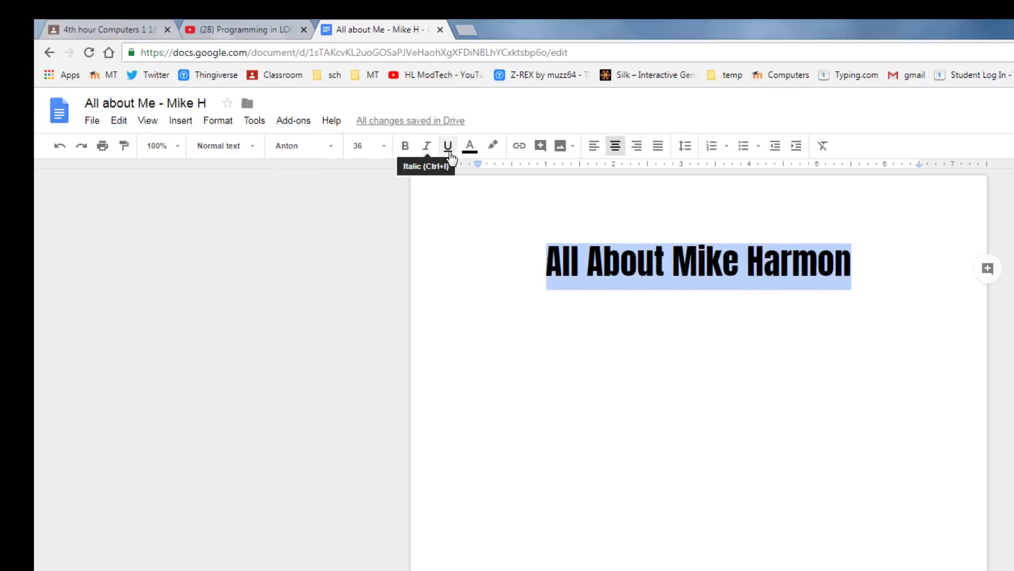
{"action": "left_click", "coordinate": [470, 147]}
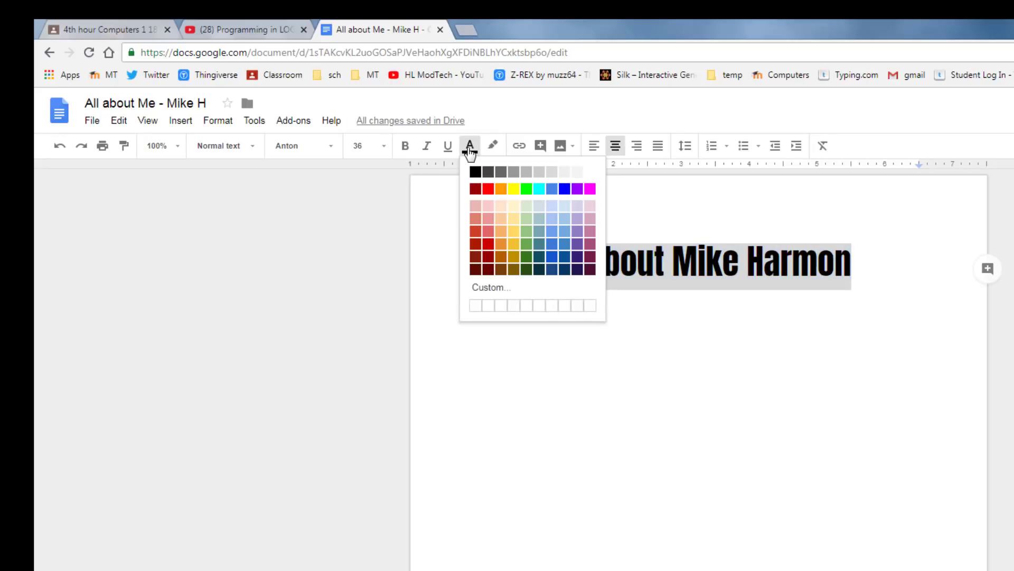
{"action": "left_click", "coordinate": [589, 220]}
{"action": "left_click", "coordinate": [544, 239]}
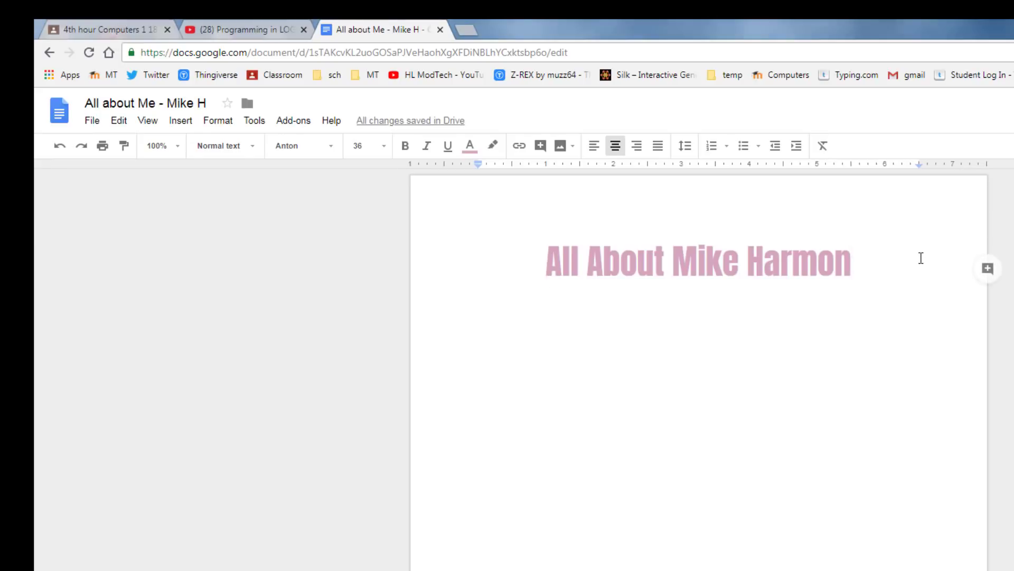
Start a left-aligned body line below the title in 14 pt black text
{"action": "key", "text": "Return"}
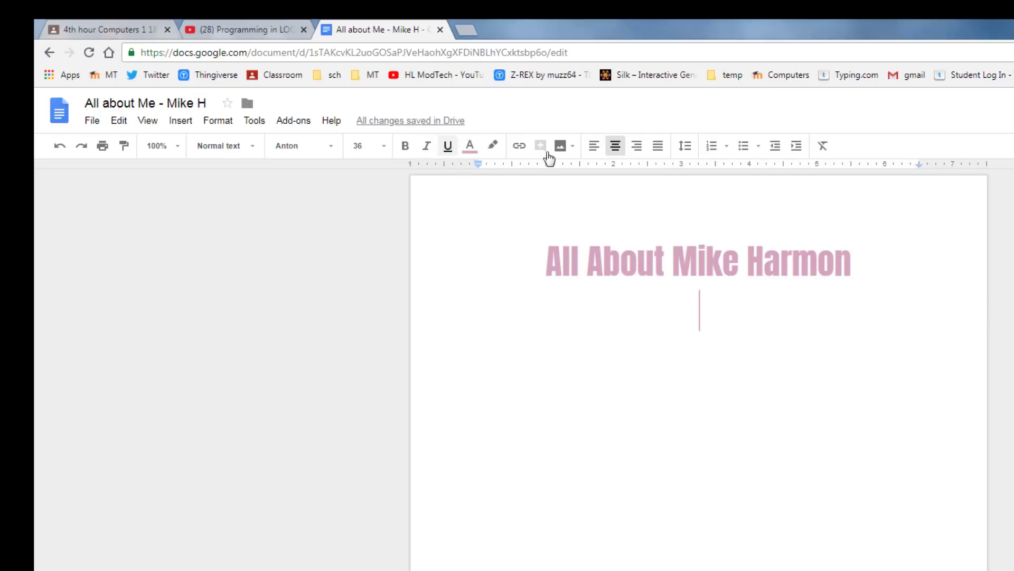
{"action": "left_click", "coordinate": [593, 146]}
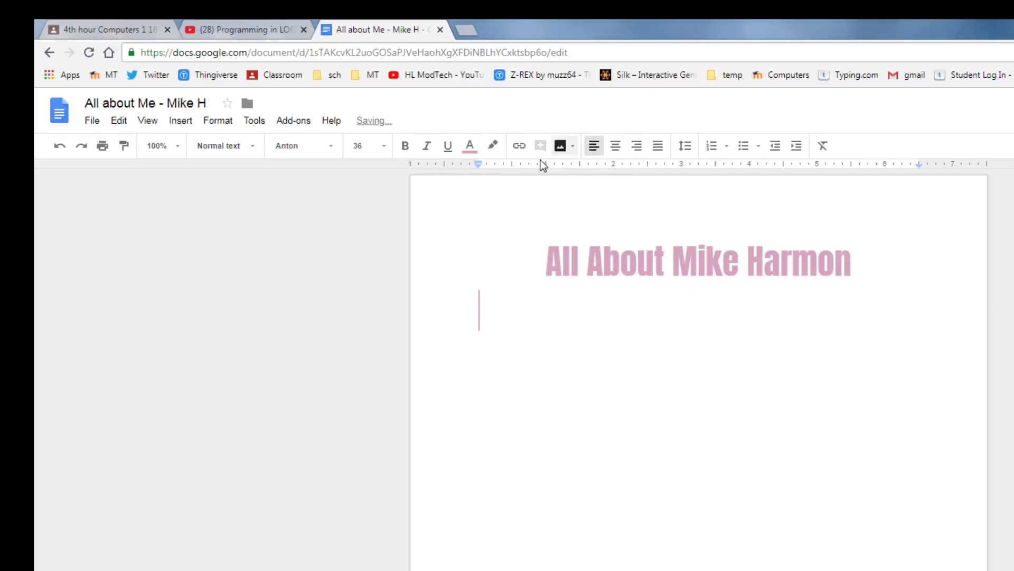
{"action": "left_click", "coordinate": [366, 145]}
{"action": "left_click", "coordinate": [367, 265]}
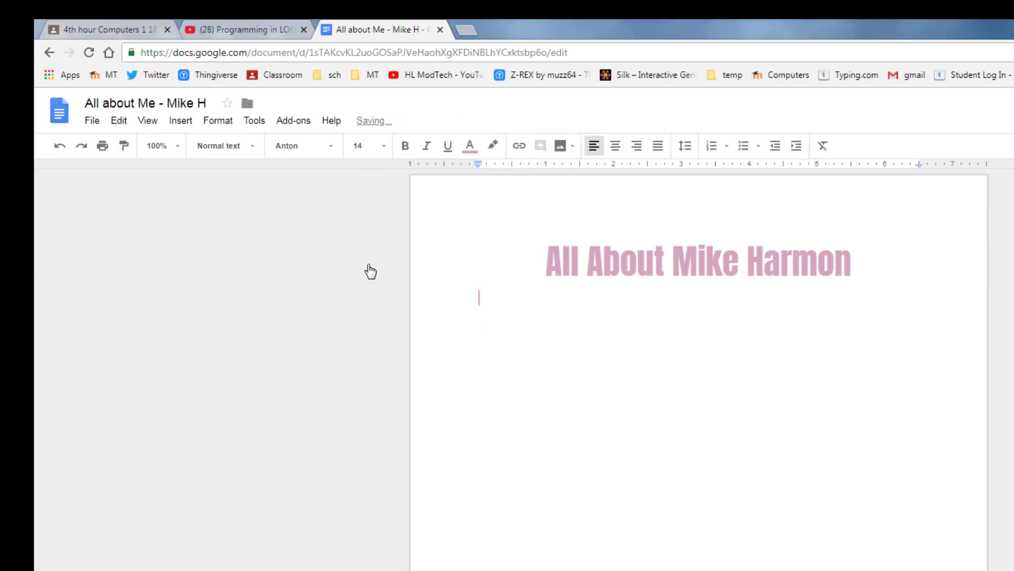
{"action": "left_click", "coordinate": [470, 146]}
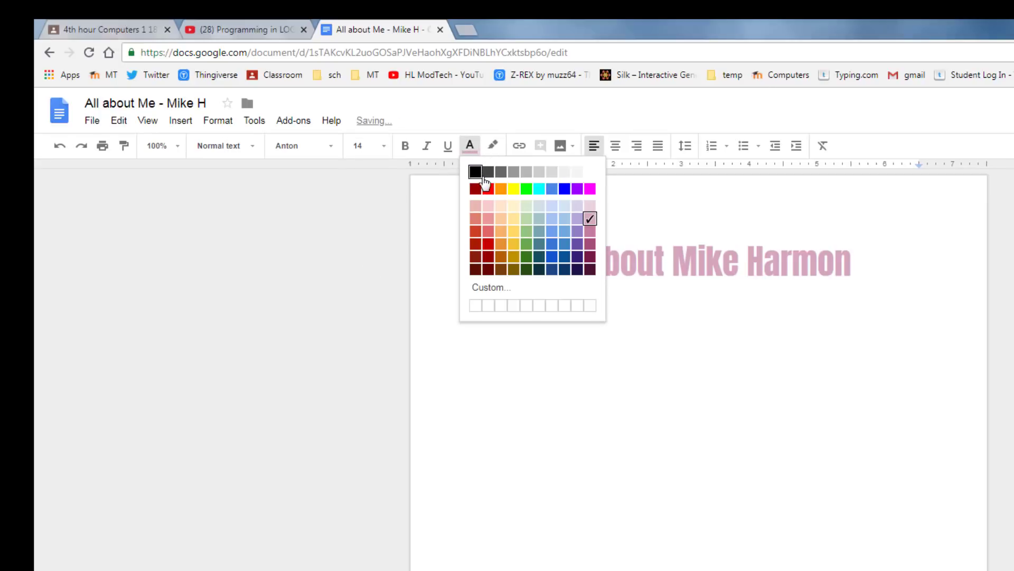
{"action": "left_click", "coordinate": [478, 174]}
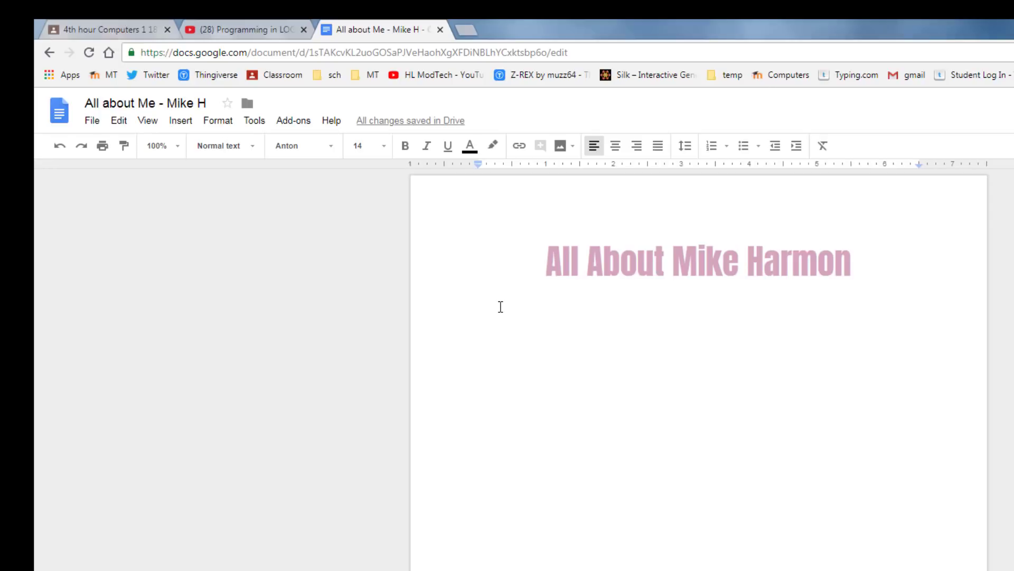
{"action": "type", "text": "Hello"}
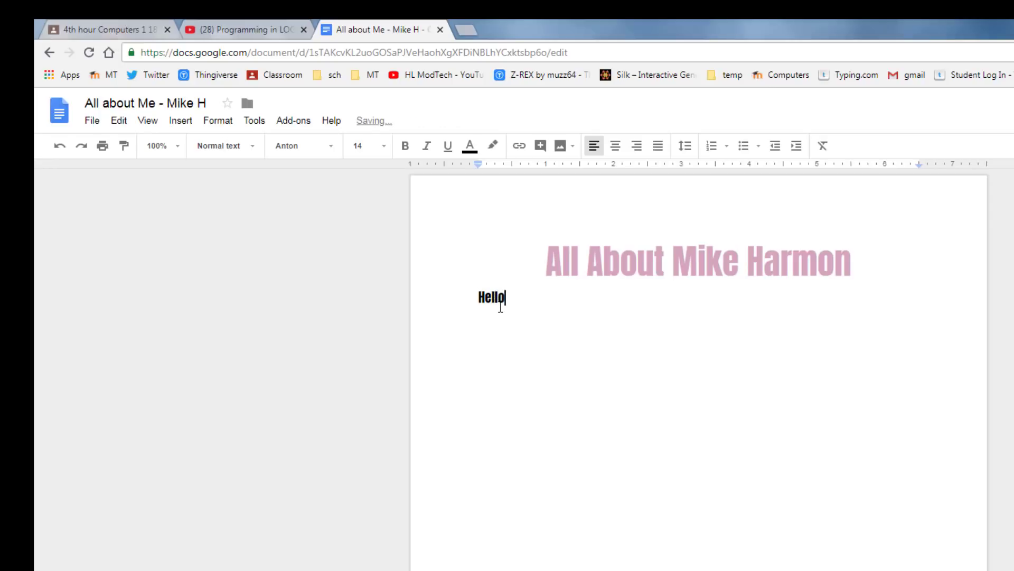
{"action": "type", "text": ", this will a document all about me. I hope you "}
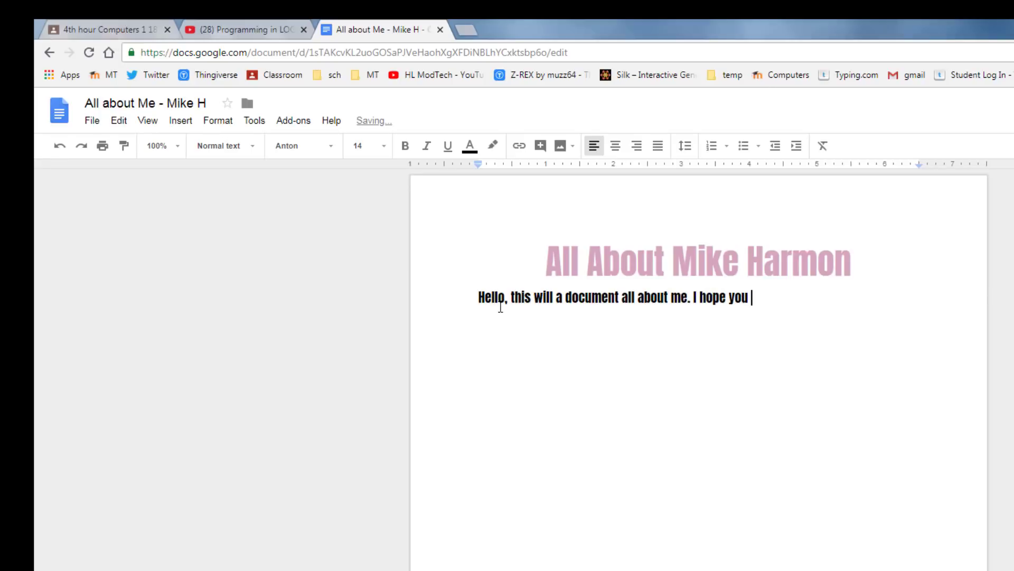
{"action": "type", "text": "Enjoy it."}
Switch the intro sentence to Arial and start a clean new line below it
{"action": "left_click_drag", "start_coordinate": [801, 297], "coordinate": [476, 302]}
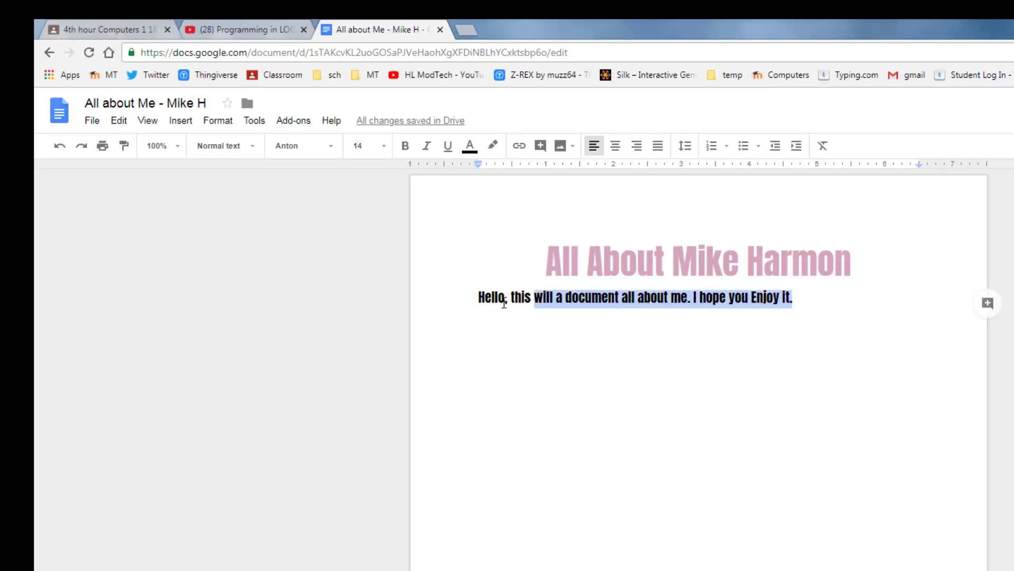
{"action": "left_click", "coordinate": [303, 148]}
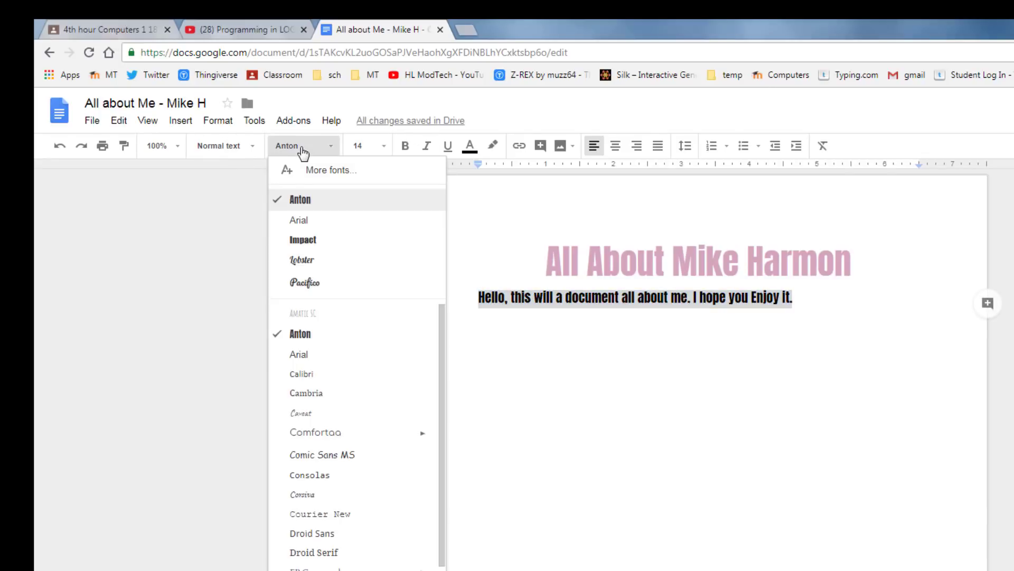
{"action": "left_click", "coordinate": [315, 223]}
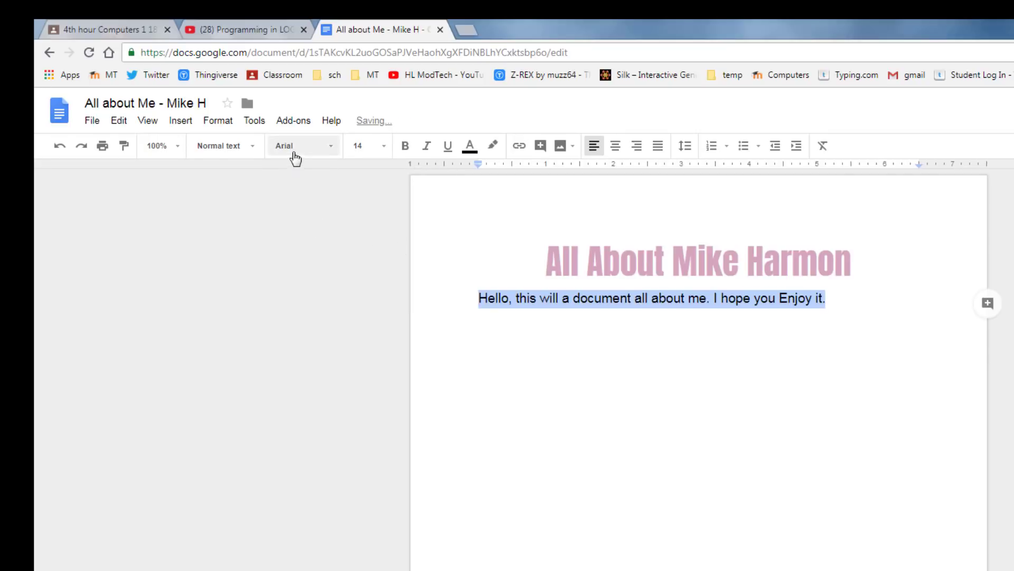
{"action": "left_click", "coordinate": [832, 298]}
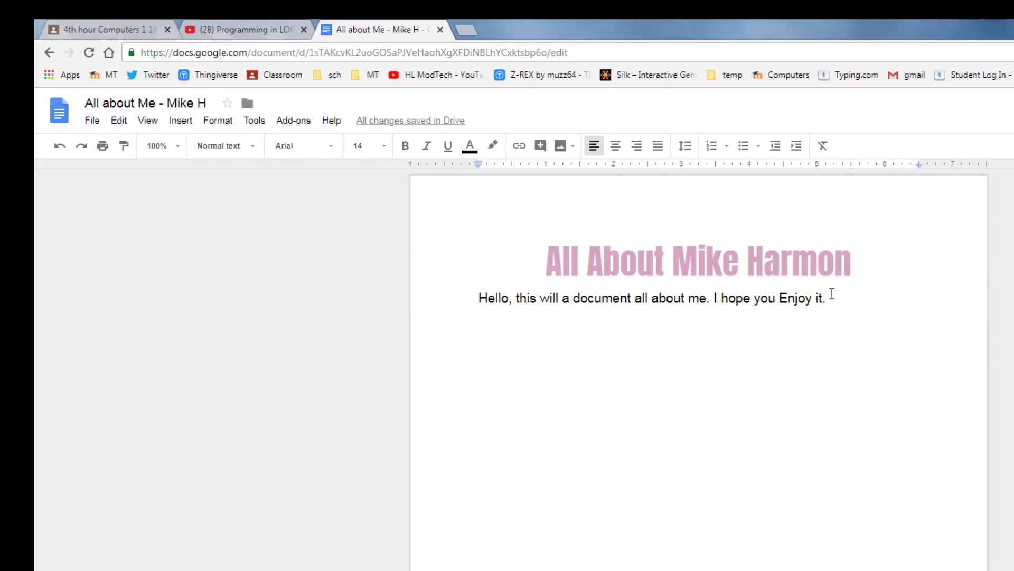
{"action": "key", "text": "Return"}
{"action": "type", "text": "."}
{"action": "key", "text": "BackSpace"}
{"action": "key", "text": "Return"}
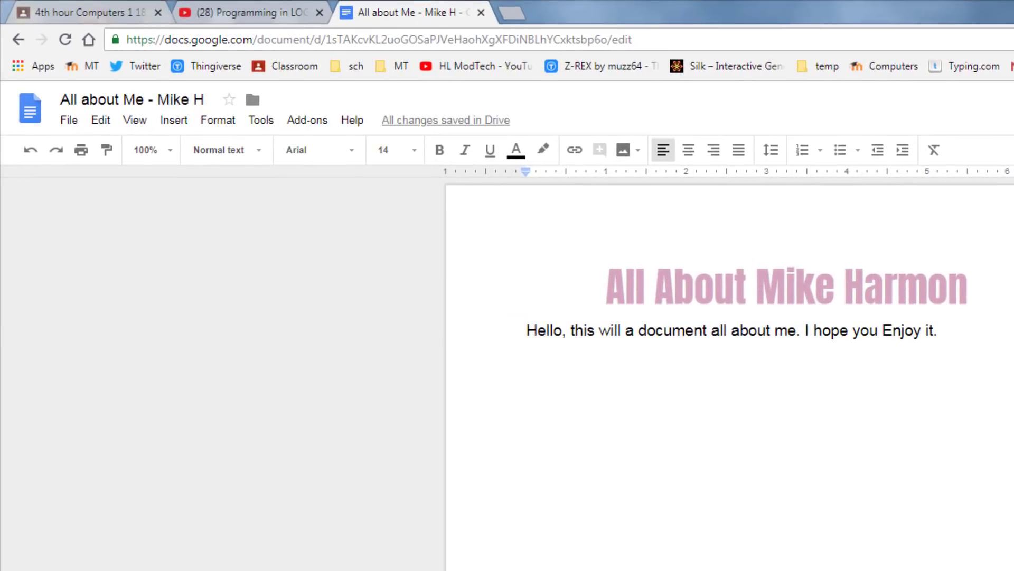
Insert a 2x1 table below the intro and add a second row beneath it
{"action": "key", "text": "BackSpace"}
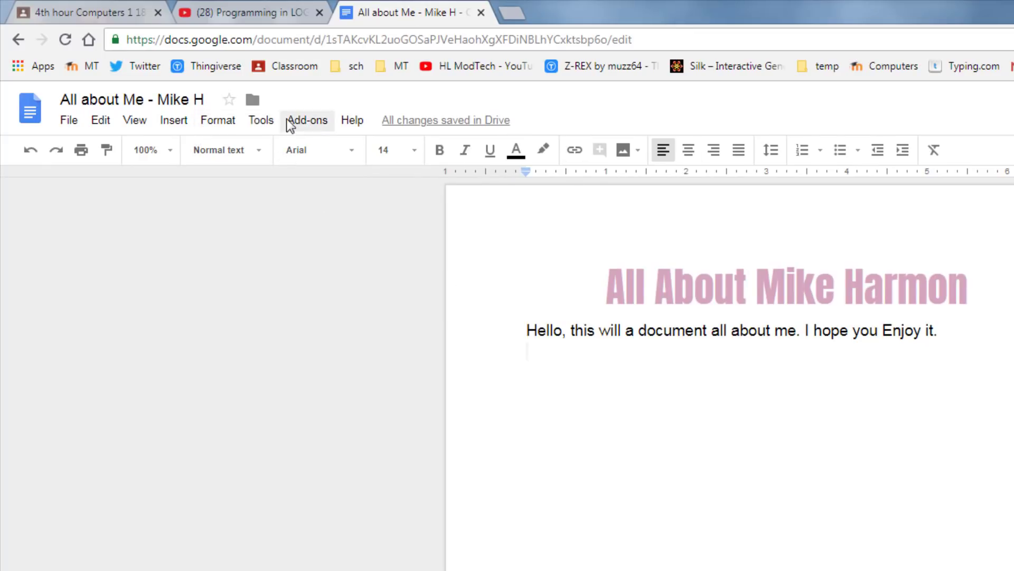
{"action": "left_click", "coordinate": [171, 123]}
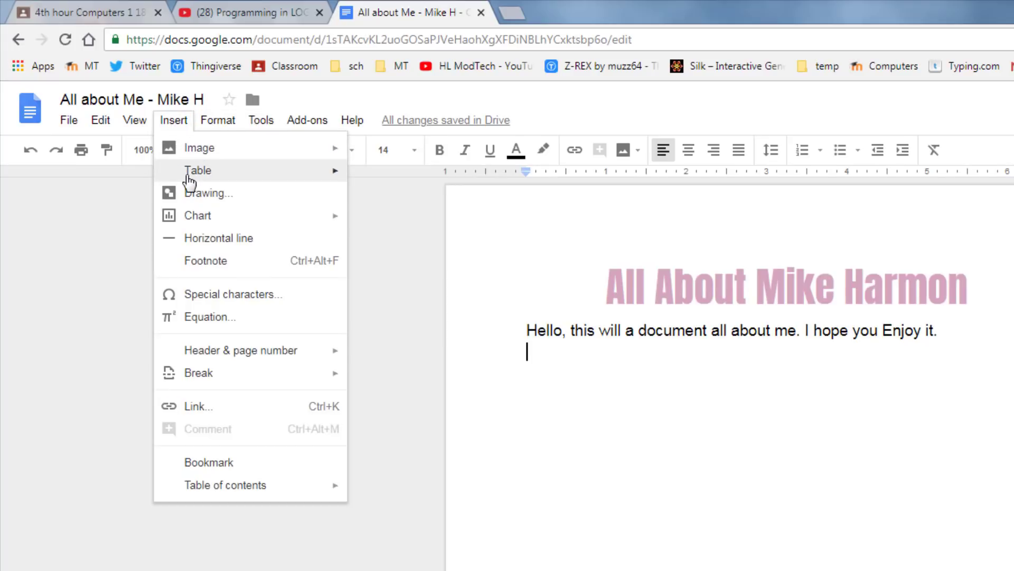
{"action": "mouse_move", "coordinate": [198, 170]}
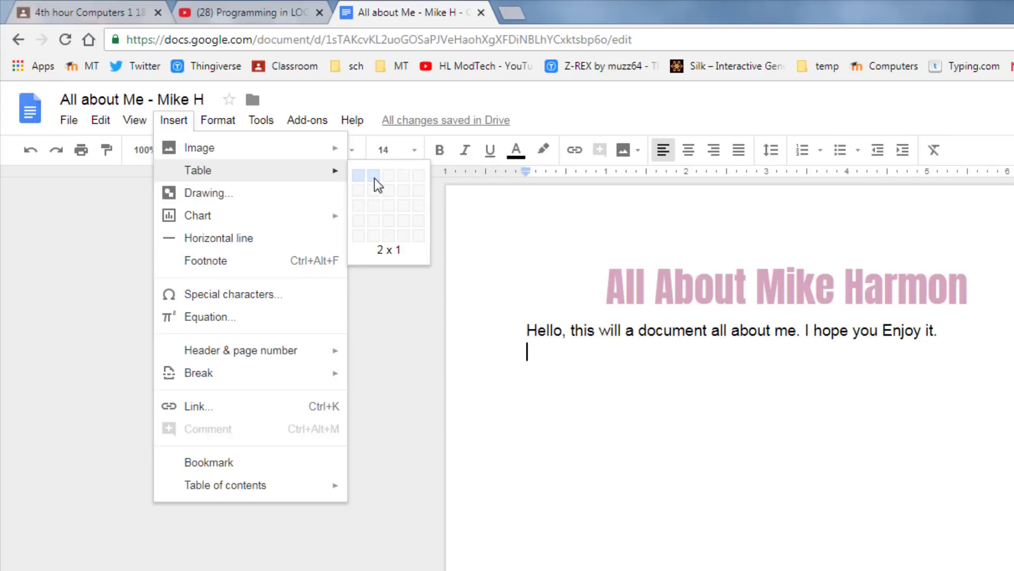
{"action": "left_click", "coordinate": [375, 178]}
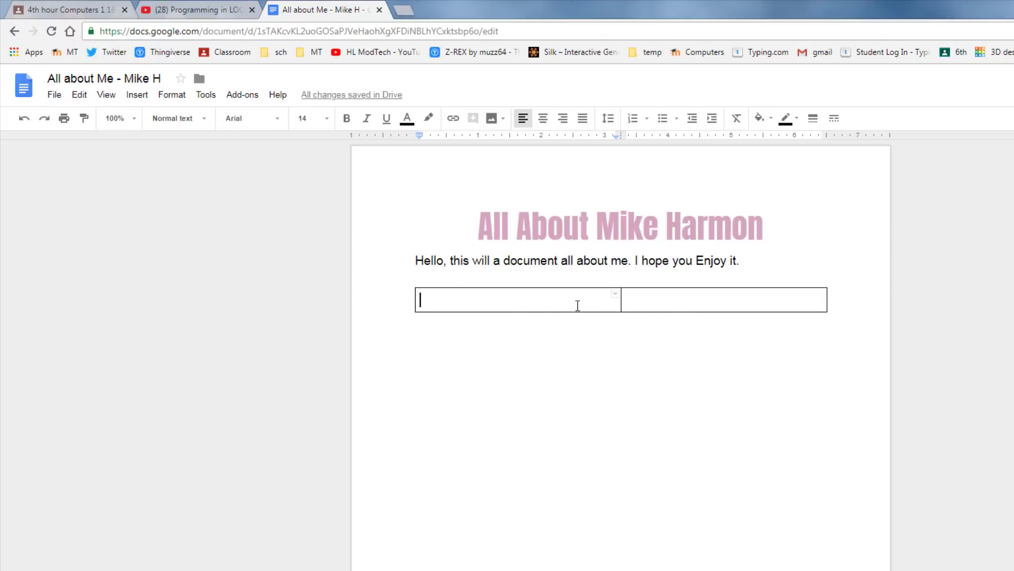
{"action": "right_click", "coordinate": [430, 301]}
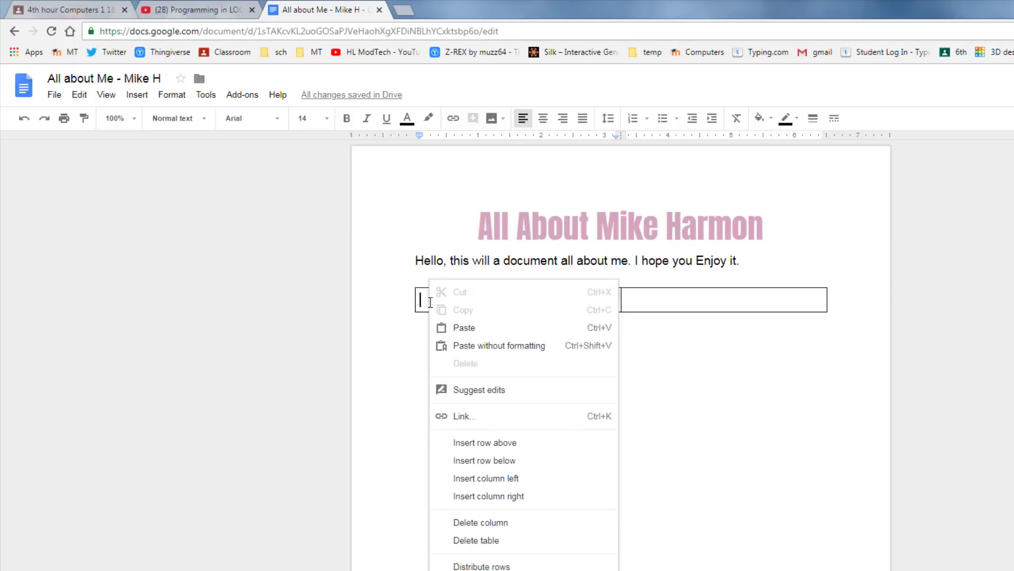
{"action": "left_click", "coordinate": [489, 463]}
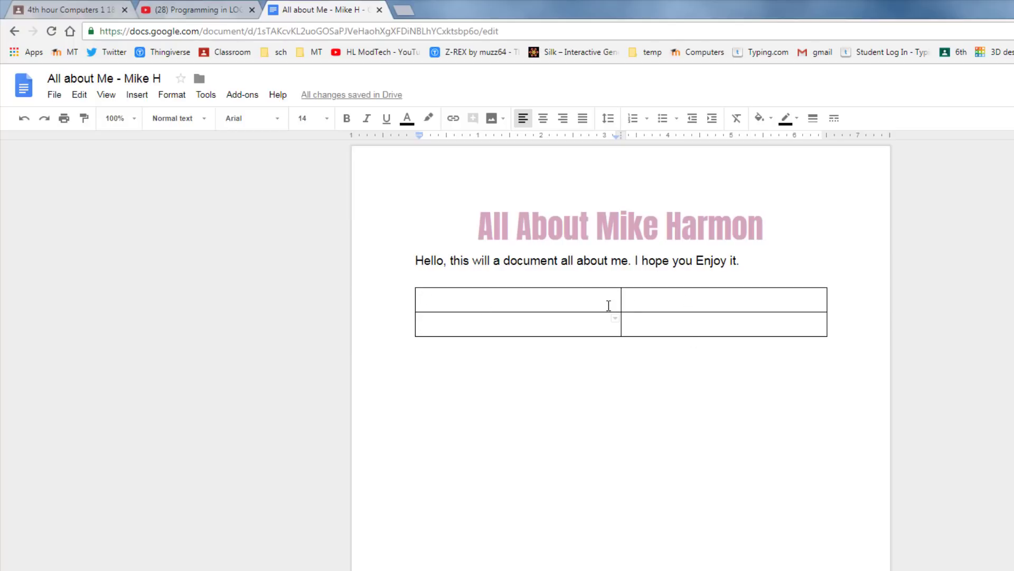
Label the top cells Family and Likes, then move into the cell under Family
{"action": "left_click_drag", "start_coordinate": [482, 300], "coordinate": [523, 305]}
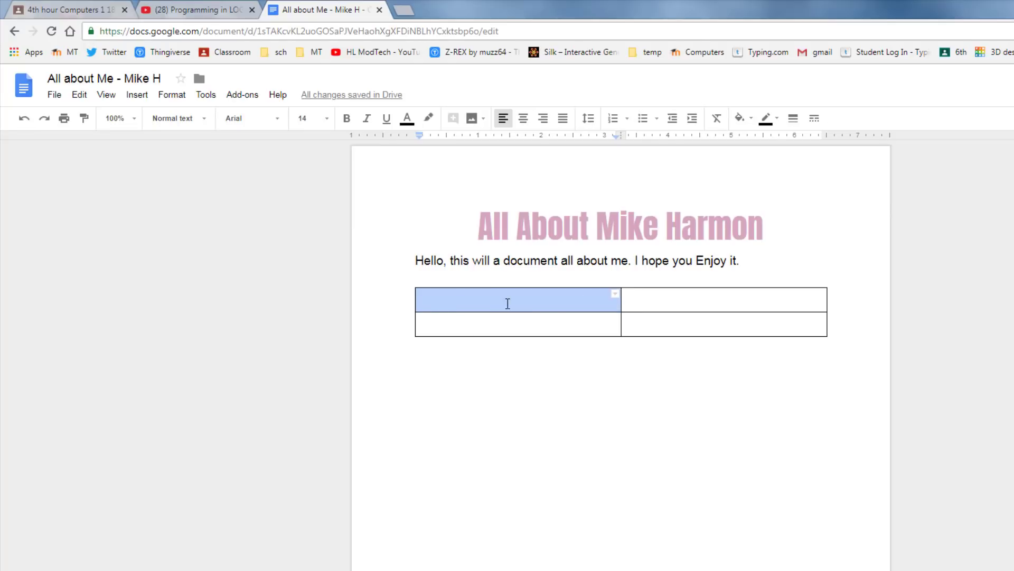
{"action": "left_click", "coordinate": [508, 303]}
{"action": "type", "text": "Family"}
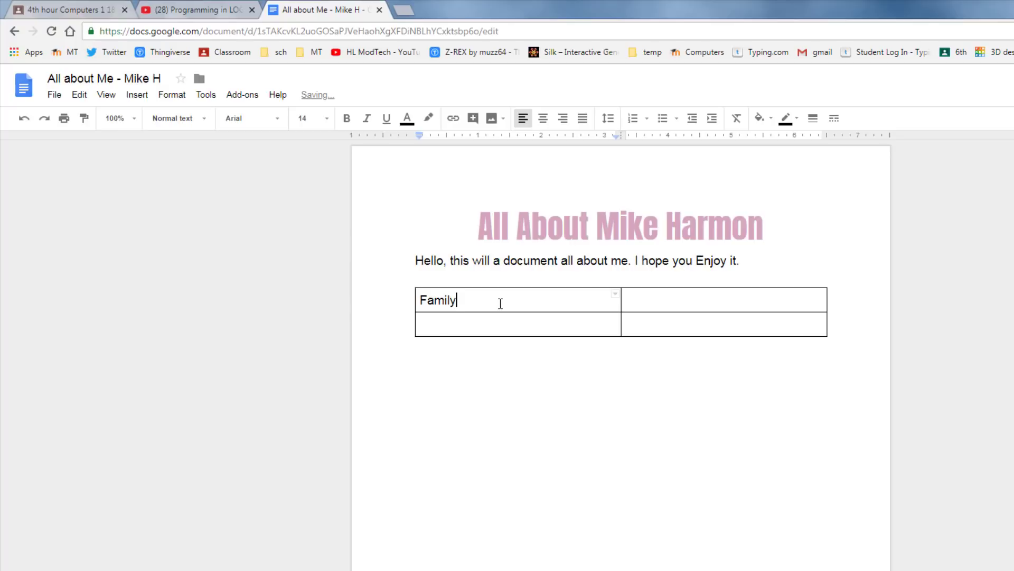
{"action": "left_click", "coordinate": [676, 304]}
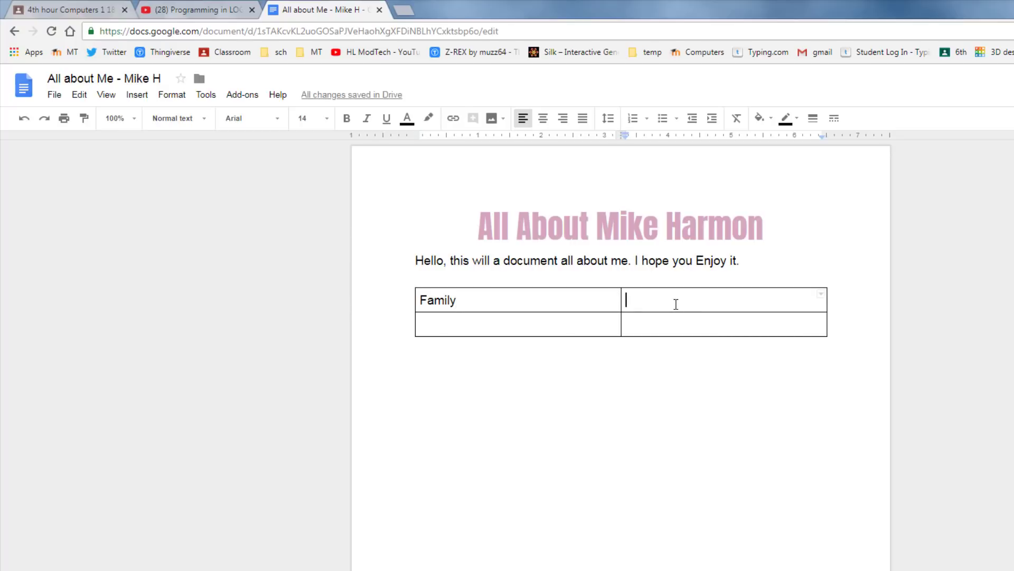
{"action": "type", "text": "Like"}
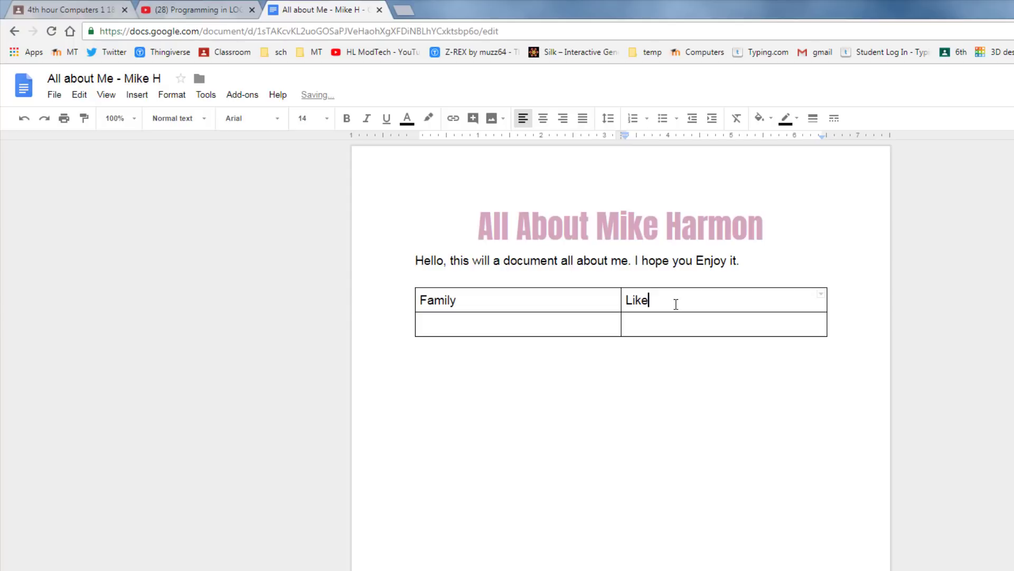
{"action": "type", "text": "s"}
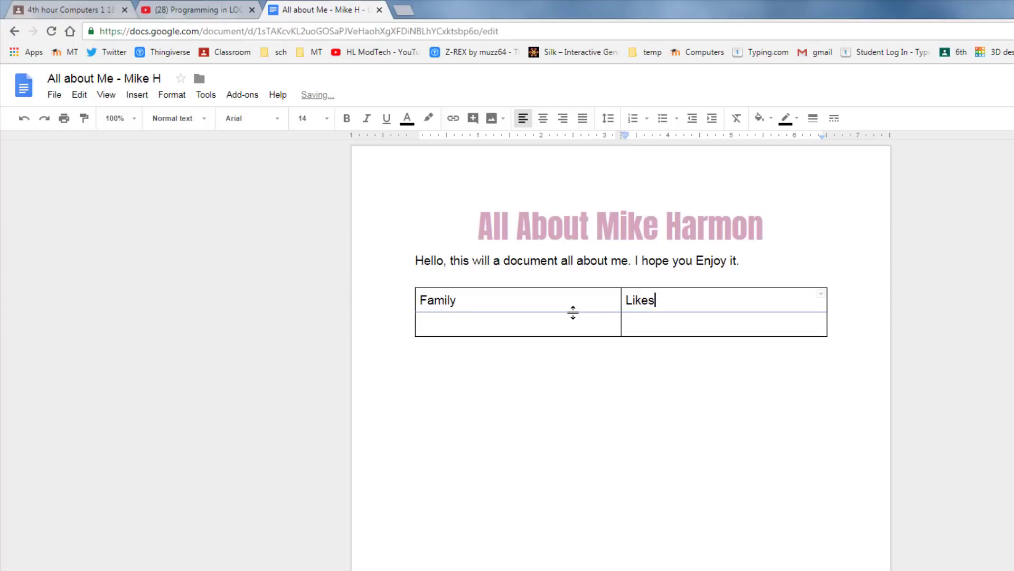
{"action": "left_click", "coordinate": [560, 320]}
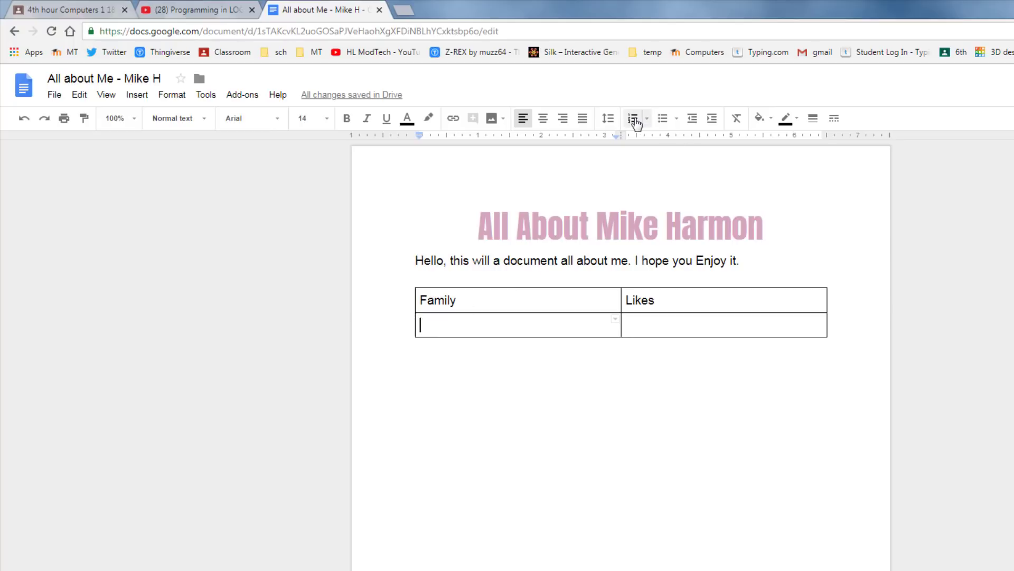
Start a bulleted Family list with Dad - Steve and Mom - Janis
{"action": "left_click", "coordinate": [664, 118]}
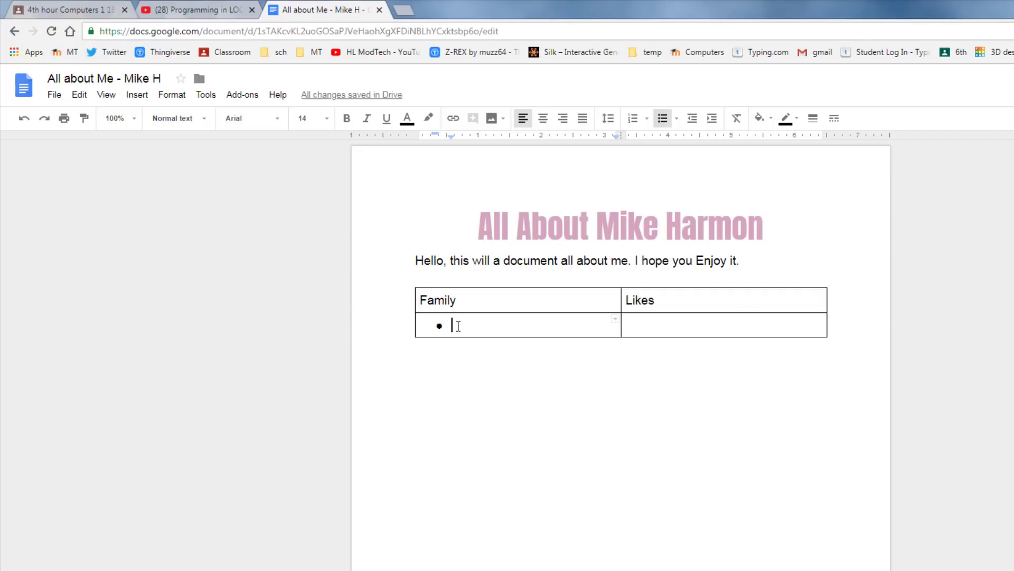
{"action": "type", "text": "S"}
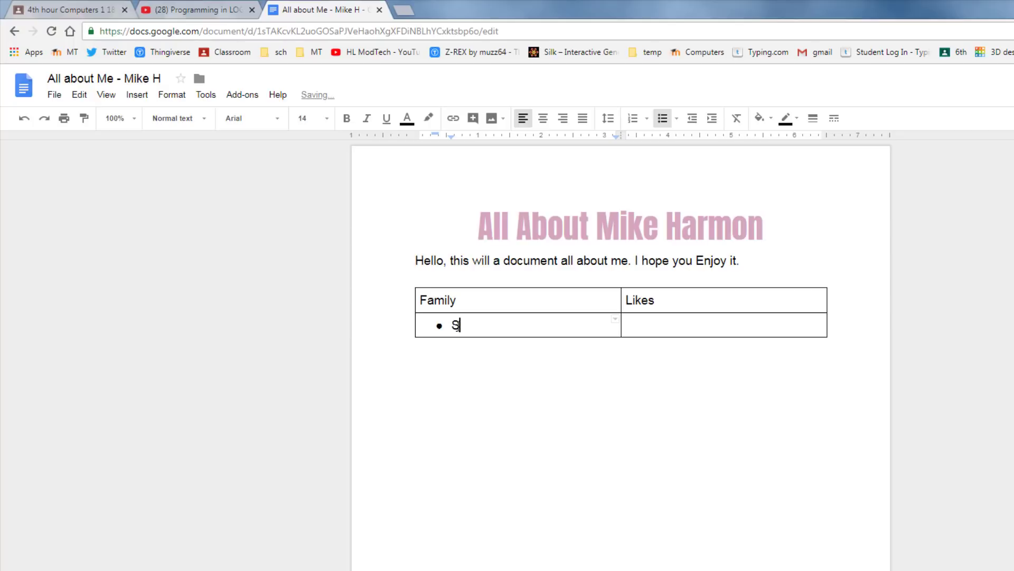
{"action": "key", "text": "BackSpace"}
{"action": "type", "text": "Dad - Steve"}
{"action": "key", "text": "Return"}
{"action": "type", "text": "Mom - Janis"}
{"action": "key", "text": "Return"}
{"action": "type", "text": "Brother - Jeff"}
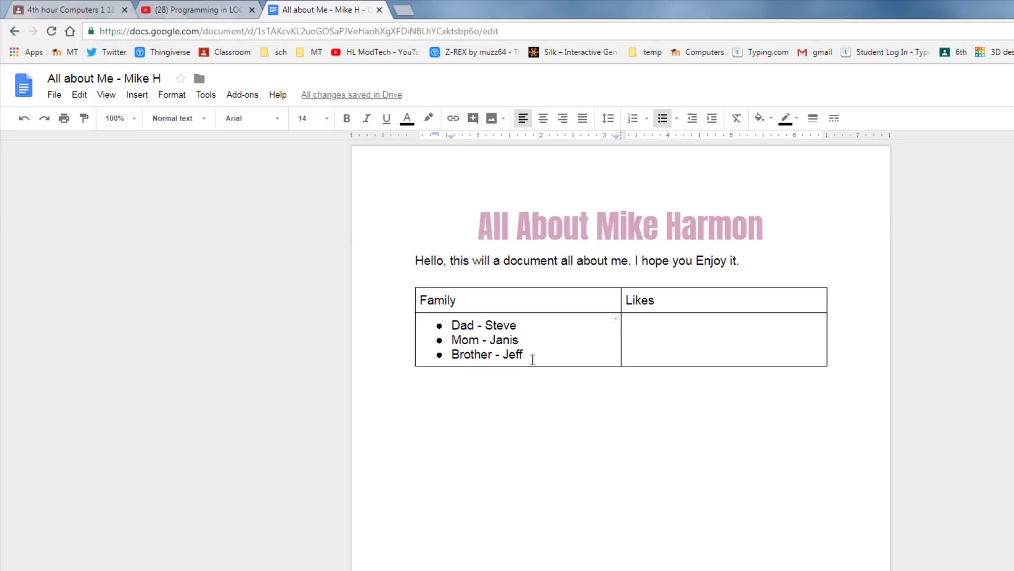
Add Brother - Jeff and Cousin - Curt bullets, fixing the Cousin typos
{"action": "key", "text": "Return"}
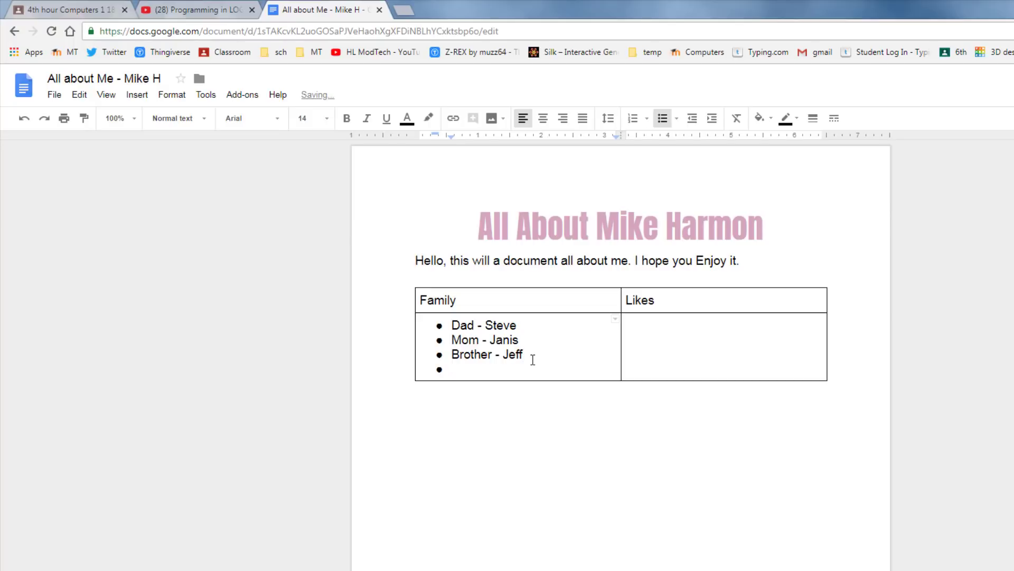
{"action": "type", "text": "Couse"}
{"action": "key", "text": "BackSpace"}
{"action": "type", "text": "ion"}
{"action": "key", "text": "BackSpace"}
{"action": "key", "text": "BackSpace"}
{"action": "key", "text": "BackSpace"}
{"action": "type", "text": "in"}
{"action": "key", "text": "BackSpace"}
{"action": "type", "text": "n 0"}
{"action": "key", "text": "BackSpace"}
{"action": "key", "text": "BackSpace"}
{"action": "type", "text": "0"}
{"action": "key", "text": "BackSpace"}
{"action": "key", "text": "BackSpace"}
{"action": "type", "text": "0"}
{"action": "key", "text": "BackSpace"}
{"action": "type", "text": "- "}
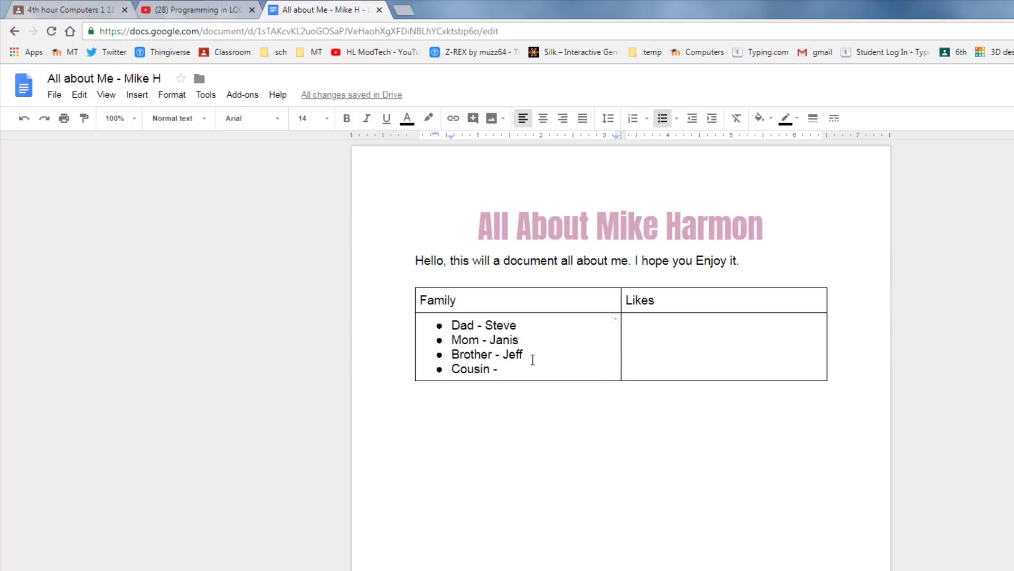
{"action": "type", "text": "Curt"}
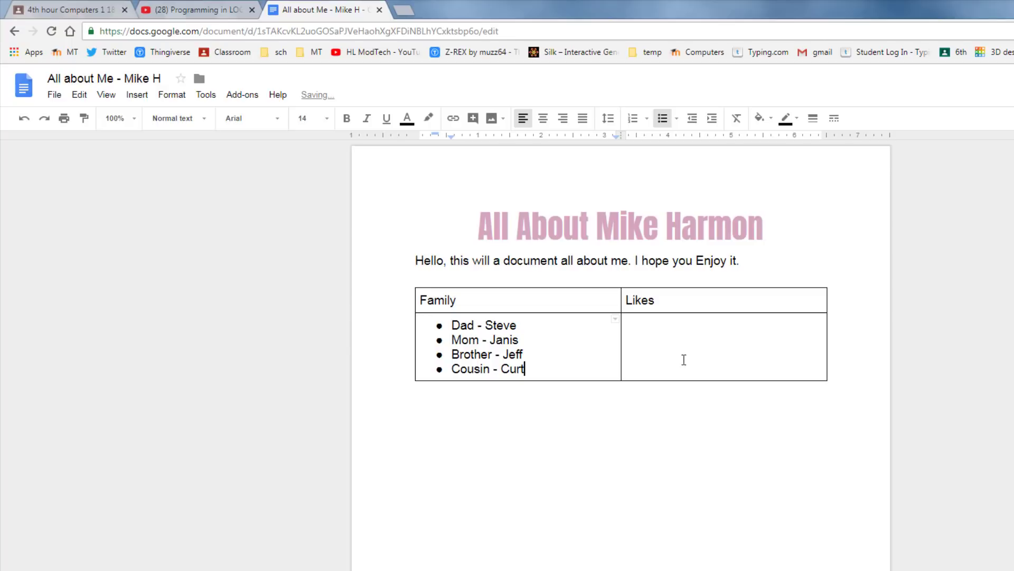
Start a star-style bulleted list in the cell under Likes
{"action": "left_click", "coordinate": [678, 339]}
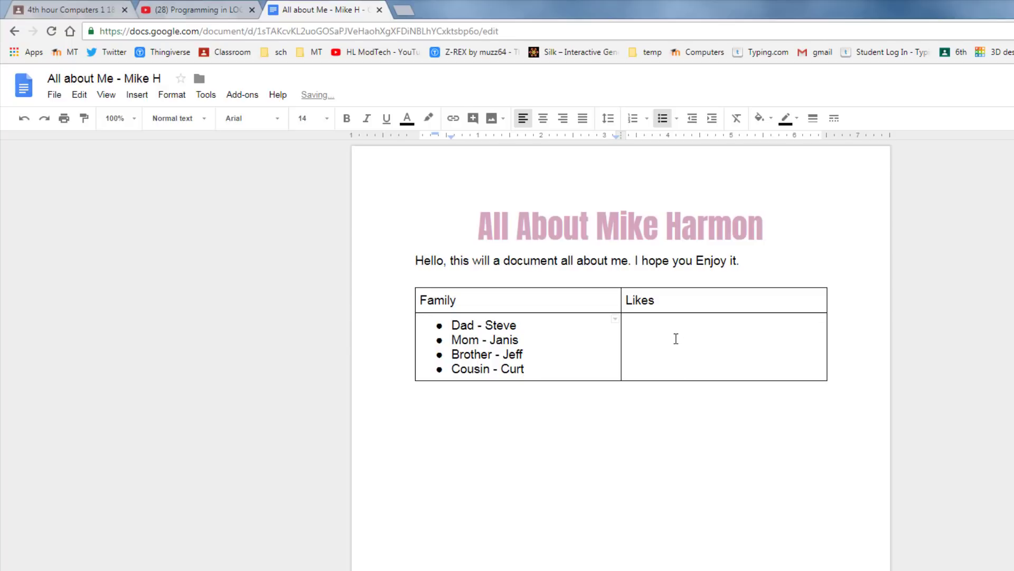
{"action": "left_click", "coordinate": [664, 121]}
{"action": "left_click", "coordinate": [676, 120]}
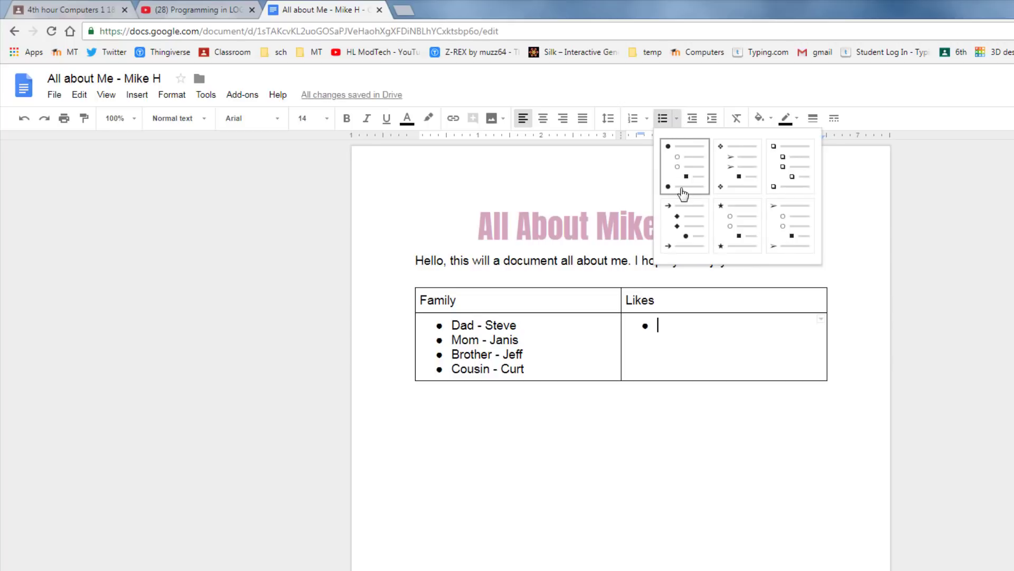
{"action": "left_click", "coordinate": [733, 169]}
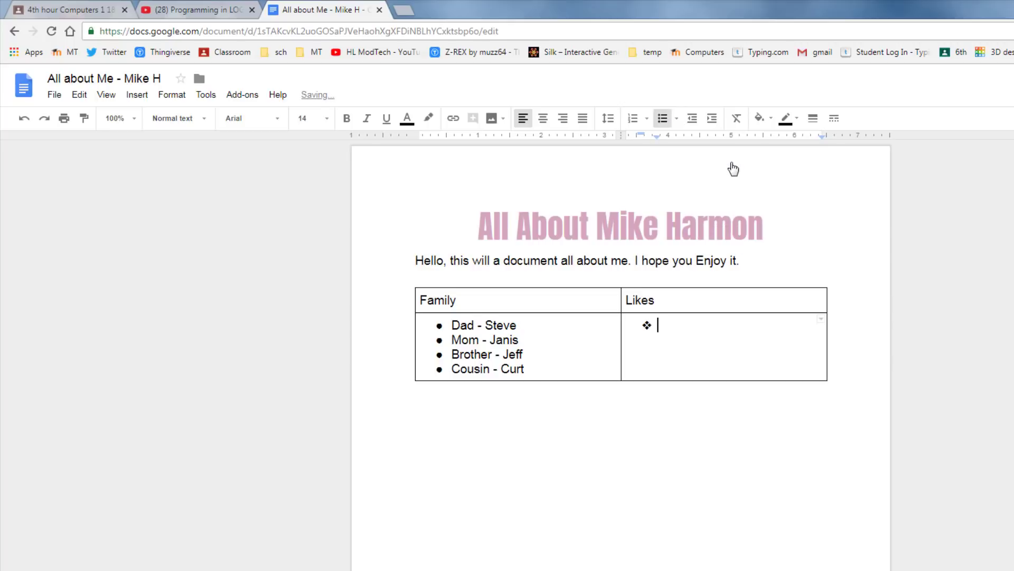
{"action": "left_click", "coordinate": [664, 118]}
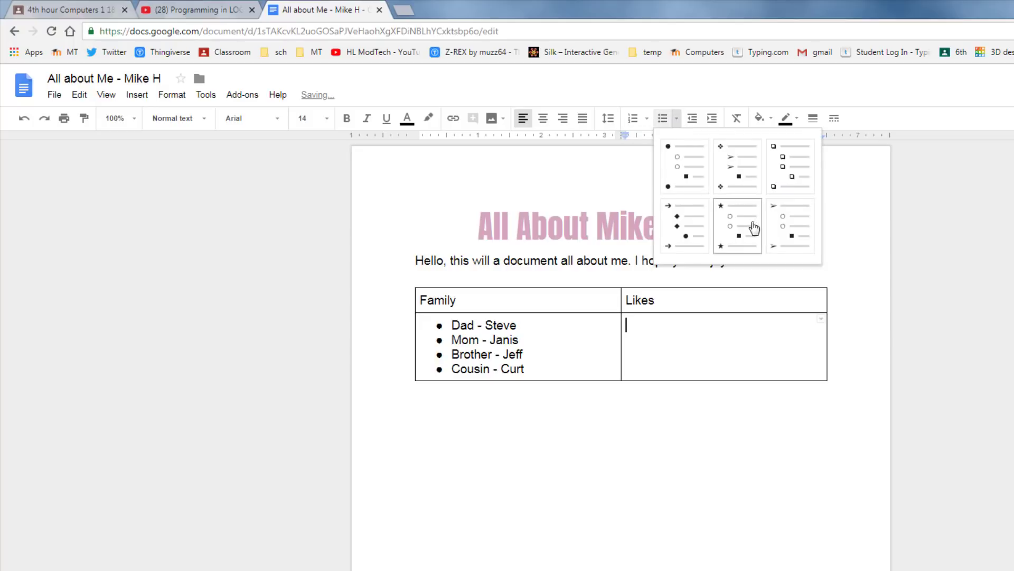
{"action": "left_click", "coordinate": [733, 230]}
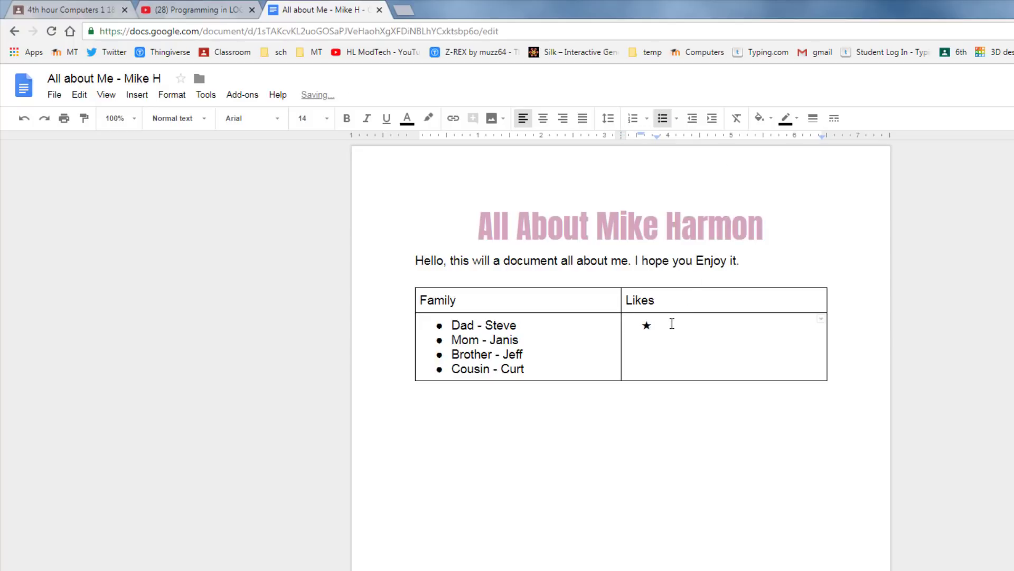
{"action": "type", "text": "Detroit Lions"}
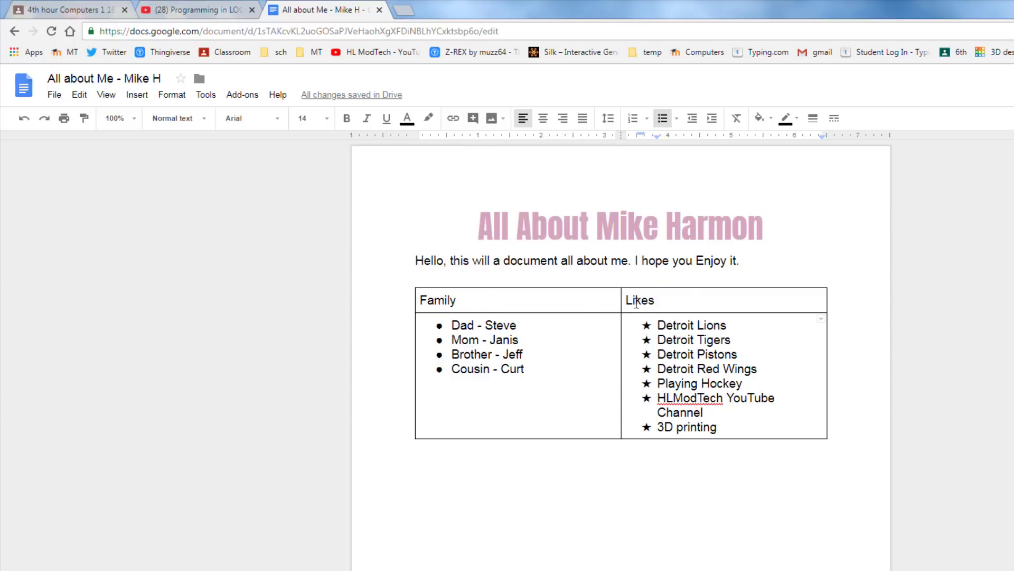
Centre the Family and Likes headings and shade the header row light pink
{"action": "left_click_drag", "start_coordinate": [690, 299], "coordinate": [507, 299]}
{"action": "left_click", "coordinate": [701, 299]}
{"action": "left_click_drag", "start_coordinate": [702, 299], "coordinate": [461, 299]}
{"action": "left_click", "coordinate": [543, 119]}
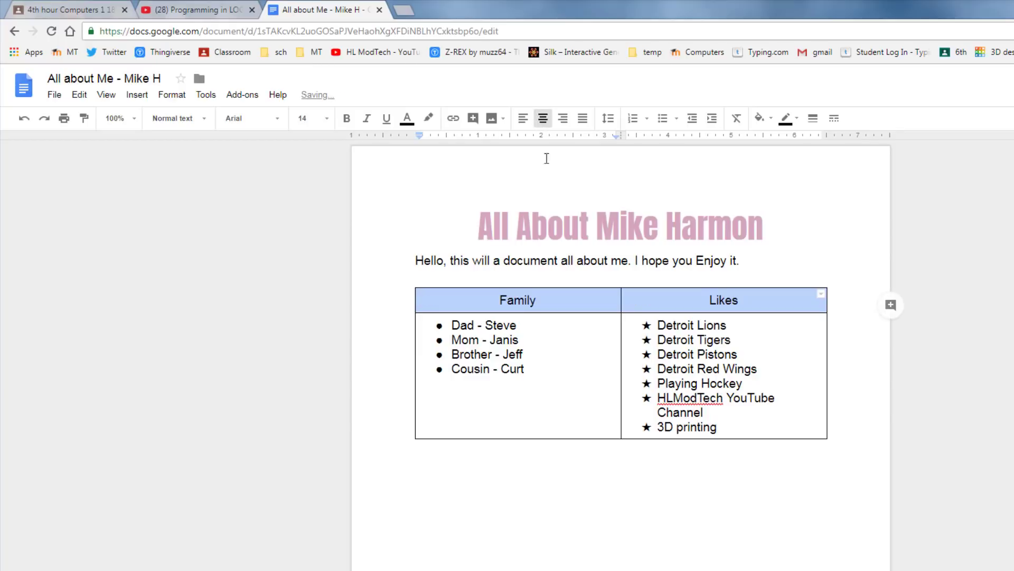
{"action": "left_click", "coordinate": [575, 341]}
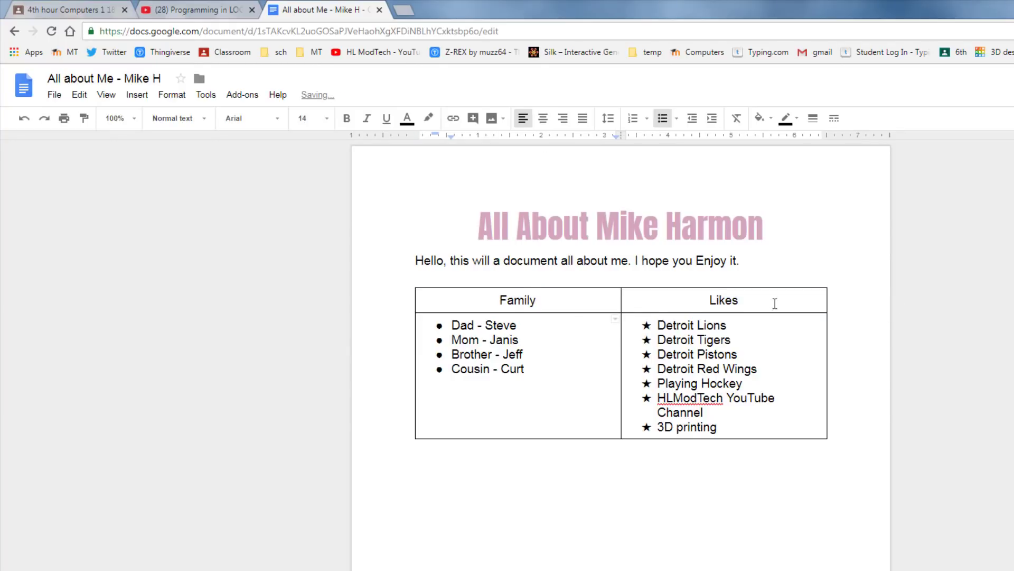
{"action": "left_click_drag", "start_coordinate": [776, 303], "coordinate": [467, 299]}
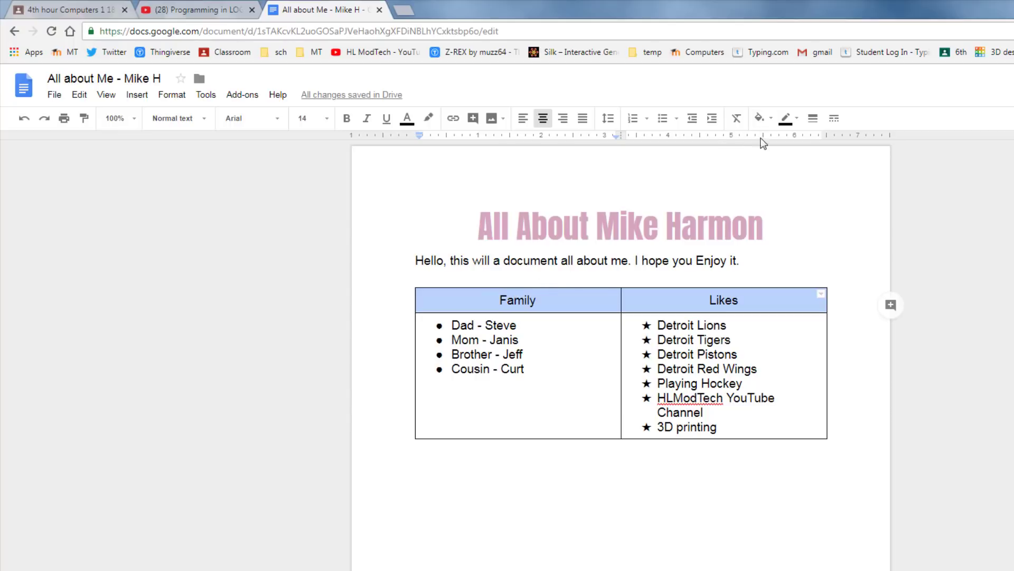
{"action": "left_click", "coordinate": [768, 118]}
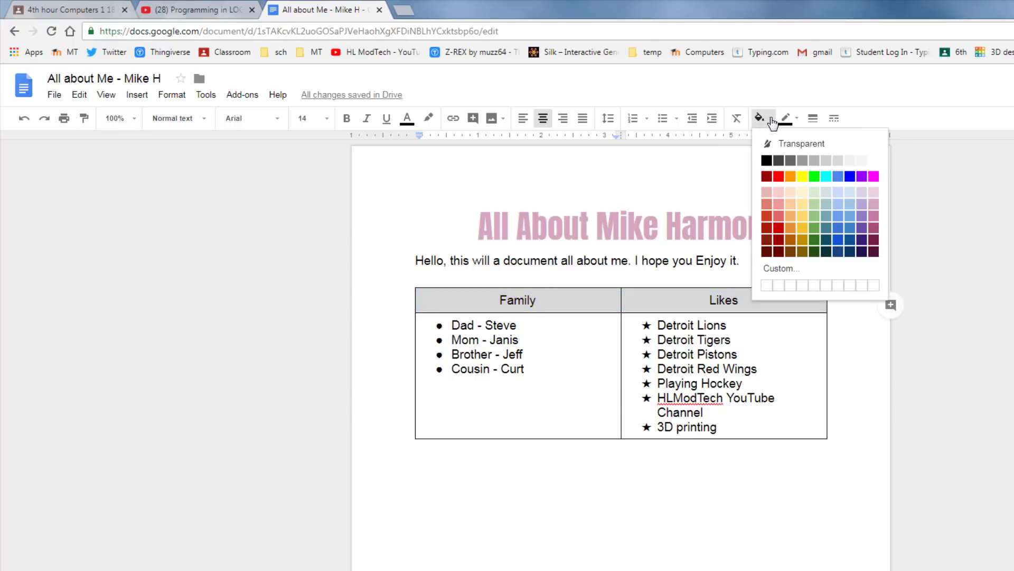
{"action": "left_click", "coordinate": [767, 193]}
Turn all the table borders red
{"action": "left_click", "coordinate": [572, 385]}
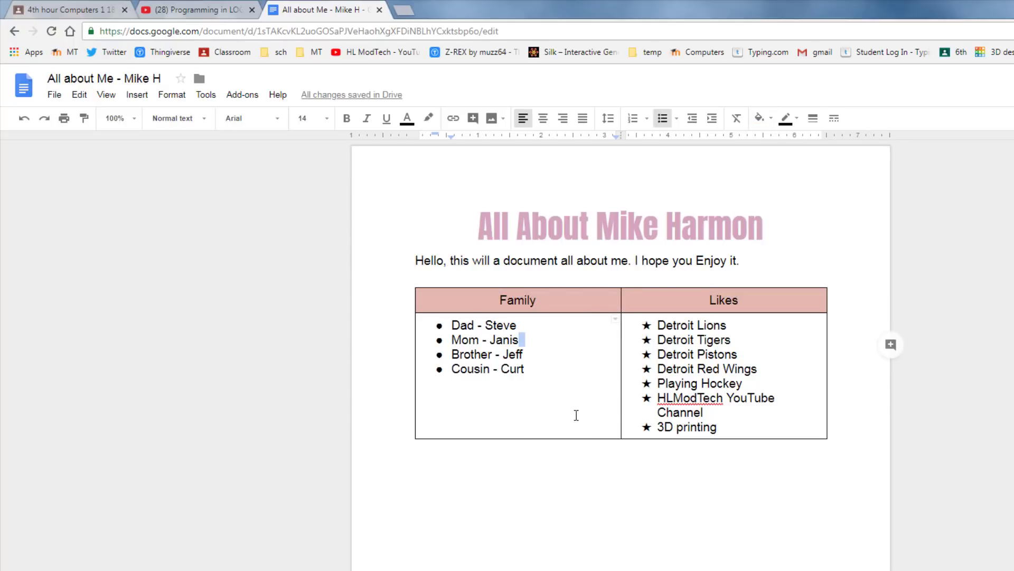
{"action": "left_click_drag", "start_coordinate": [444, 311], "coordinate": [805, 428]}
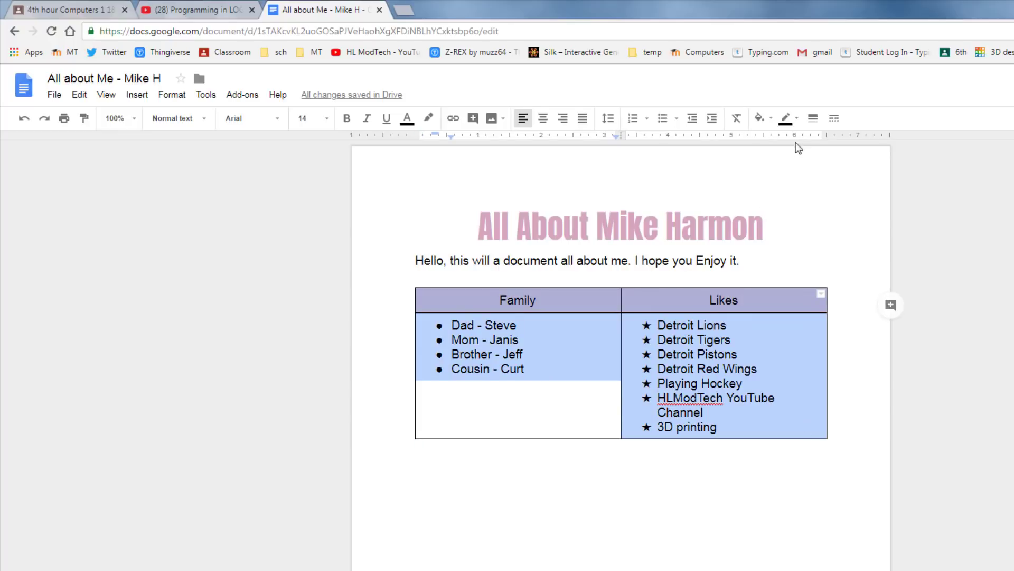
{"action": "left_click", "coordinate": [796, 118]}
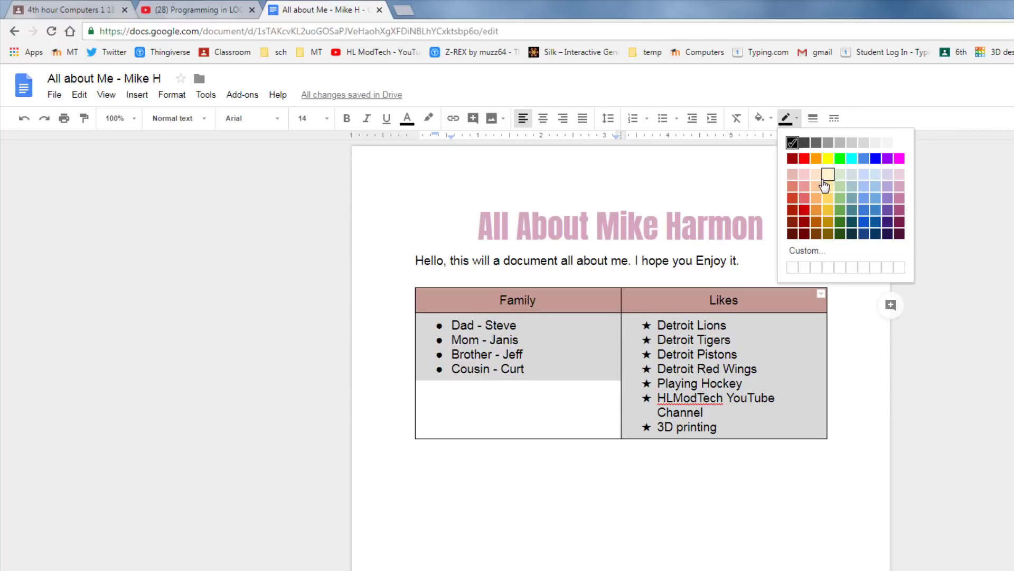
{"action": "left_click", "coordinate": [805, 159]}
{"action": "left_click", "coordinate": [451, 369]}
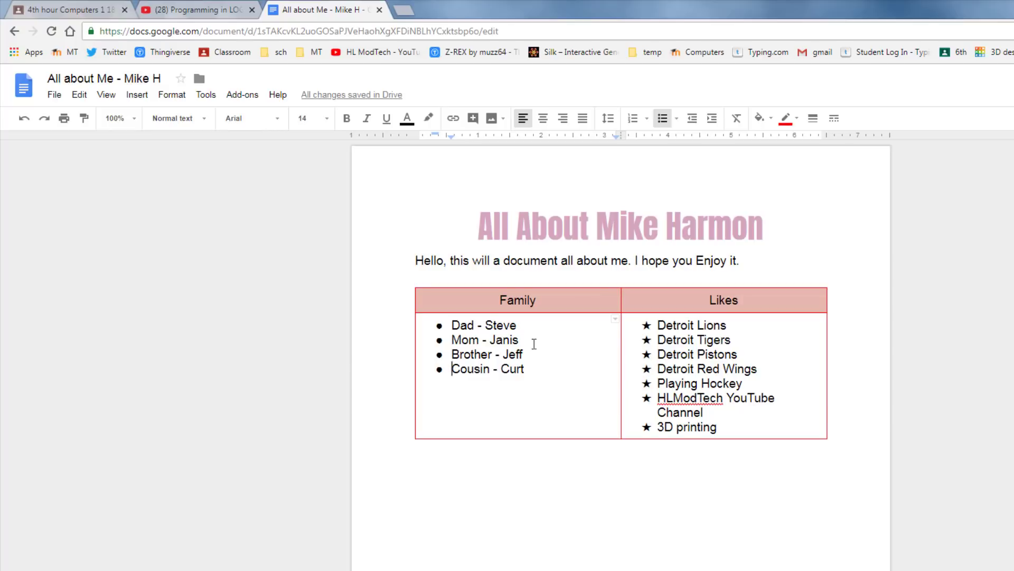
{"action": "left_click_drag", "start_coordinate": [449, 324], "coordinate": [491, 421]}
{"action": "left_click", "coordinate": [566, 365]}
{"action": "left_click", "coordinate": [449, 339]}
{"action": "key", "text": "Return"}
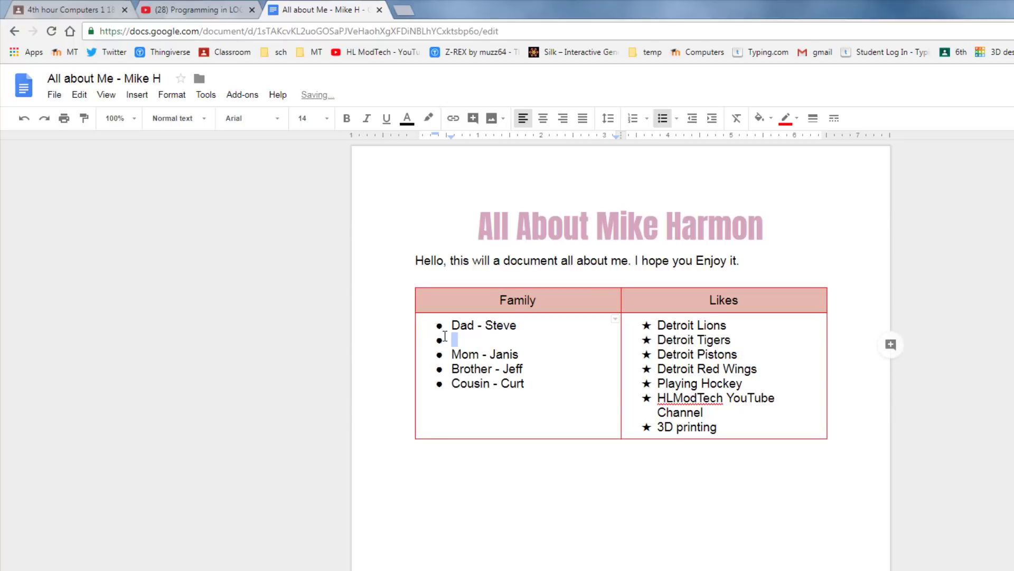
{"action": "key", "text": "ctrl+z"}
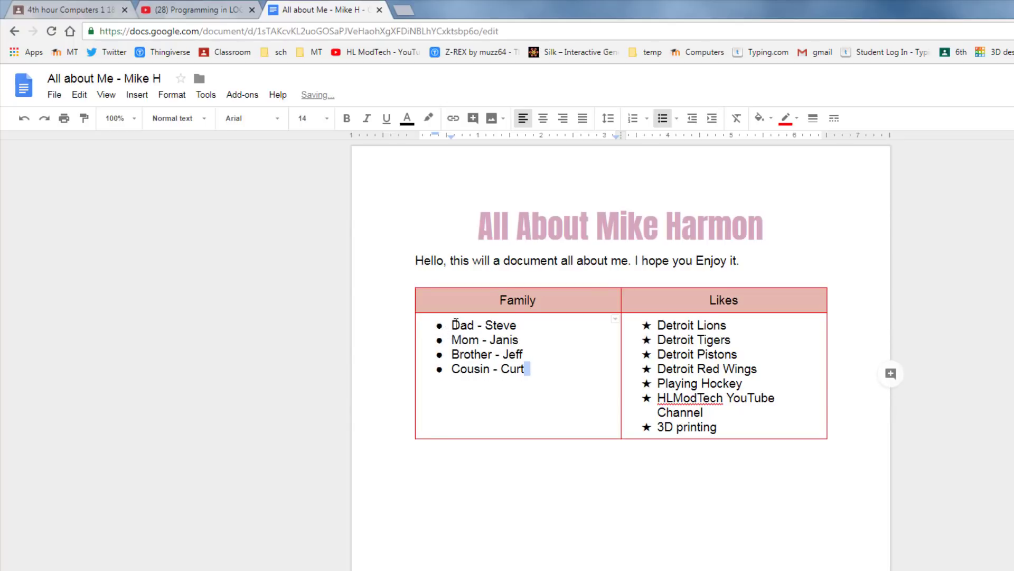
{"action": "left_click_drag", "start_coordinate": [452, 324], "coordinate": [545, 382]}
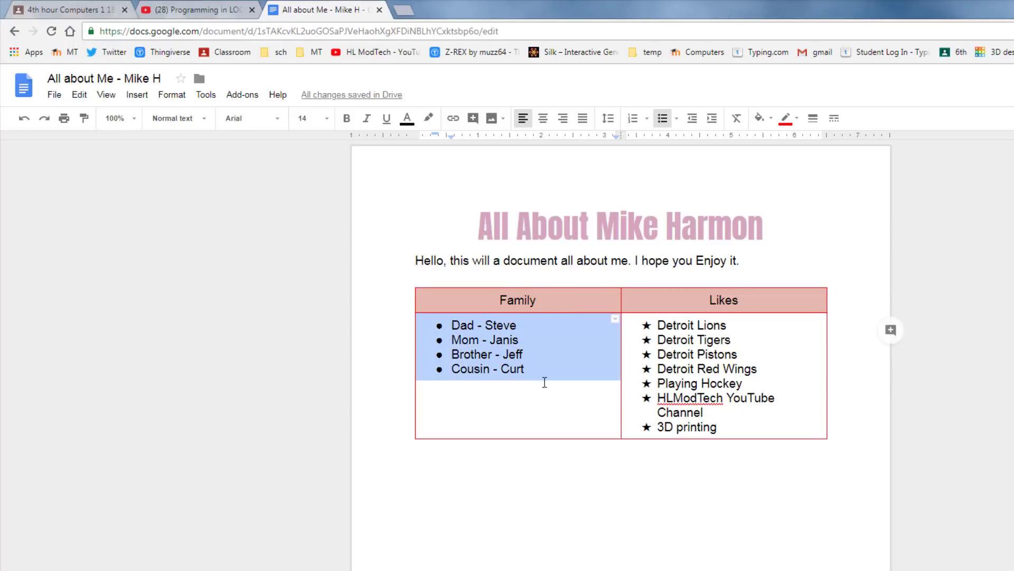
{"action": "left_click", "coordinate": [525, 345]}
{"action": "left_click_drag", "start_coordinate": [451, 323], "coordinate": [529, 373]}
{"action": "left_click", "coordinate": [542, 119]}
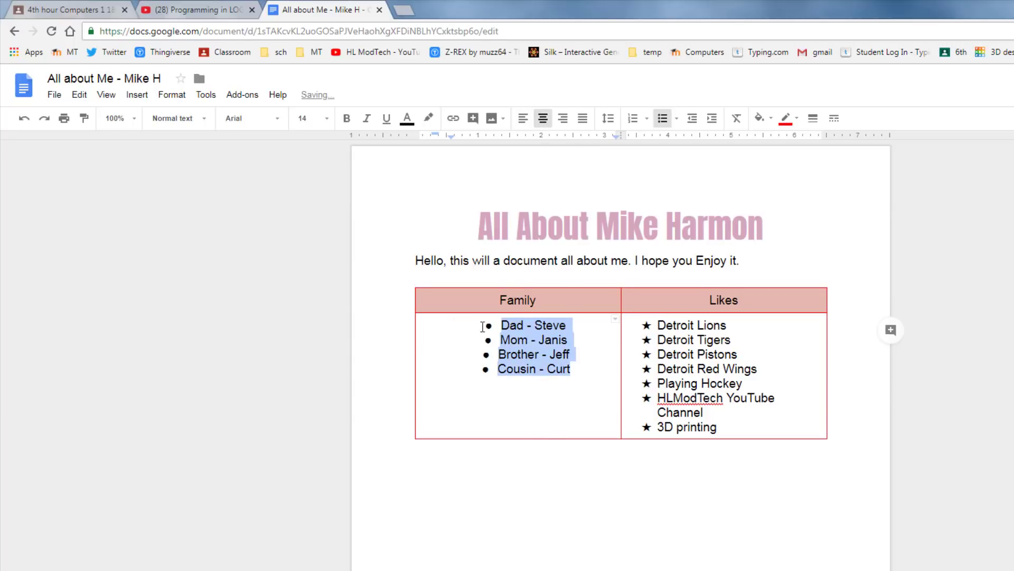
{"action": "left_click", "coordinate": [522, 118]}
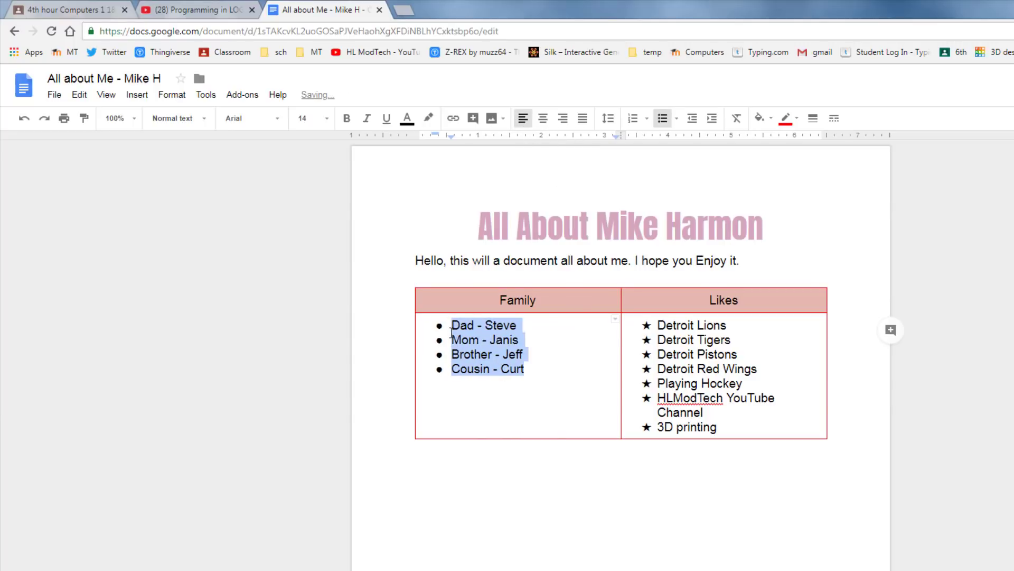
{"action": "left_click", "coordinate": [497, 473]}
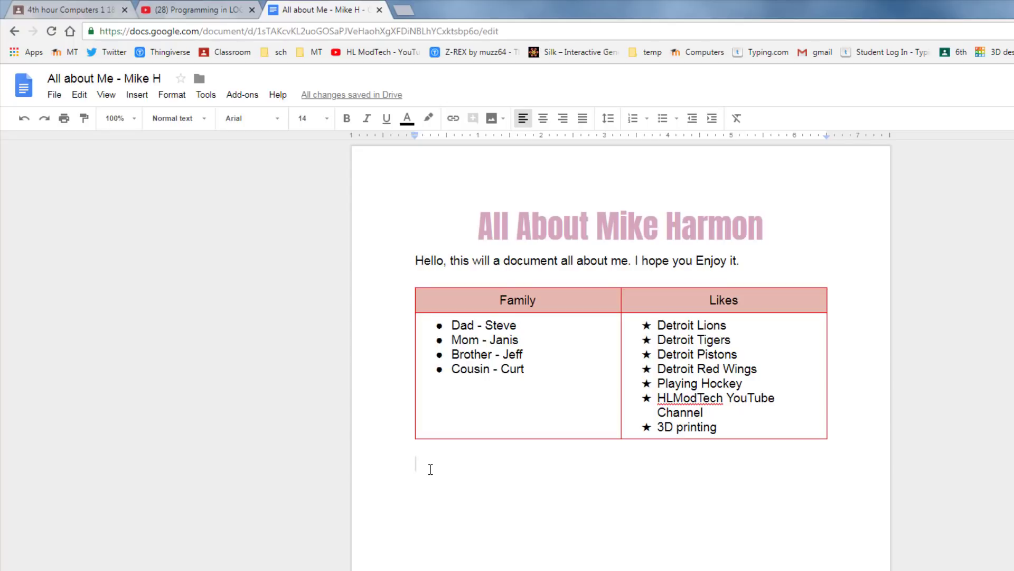
Paste the closing paragraph about teaching, family and Holland below the table, lowercasing the D in Daughter
{"action": "key", "text": "ctrl+v"}
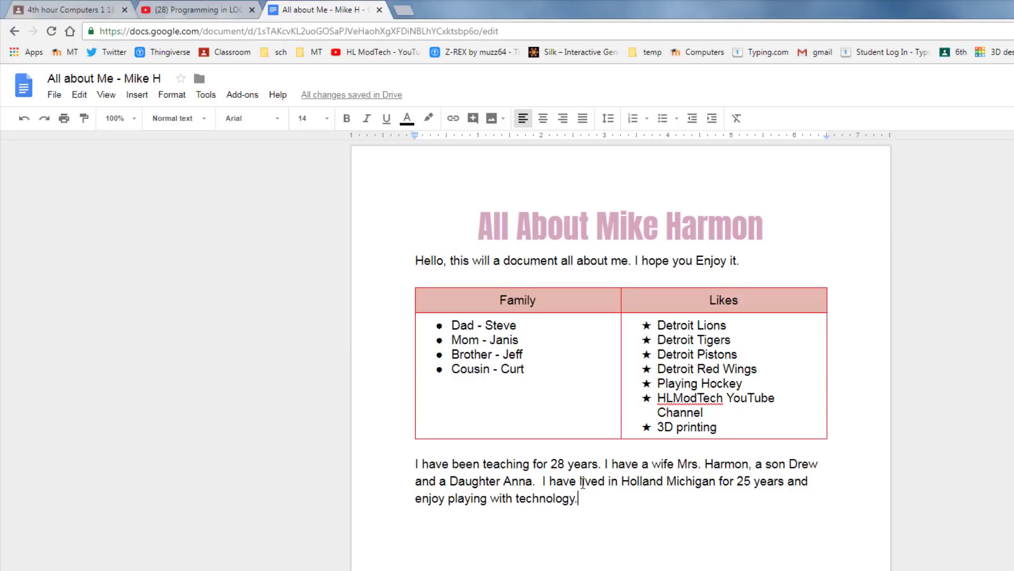
{"action": "left_click_drag", "start_coordinate": [450, 480], "coordinate": [458, 481]}
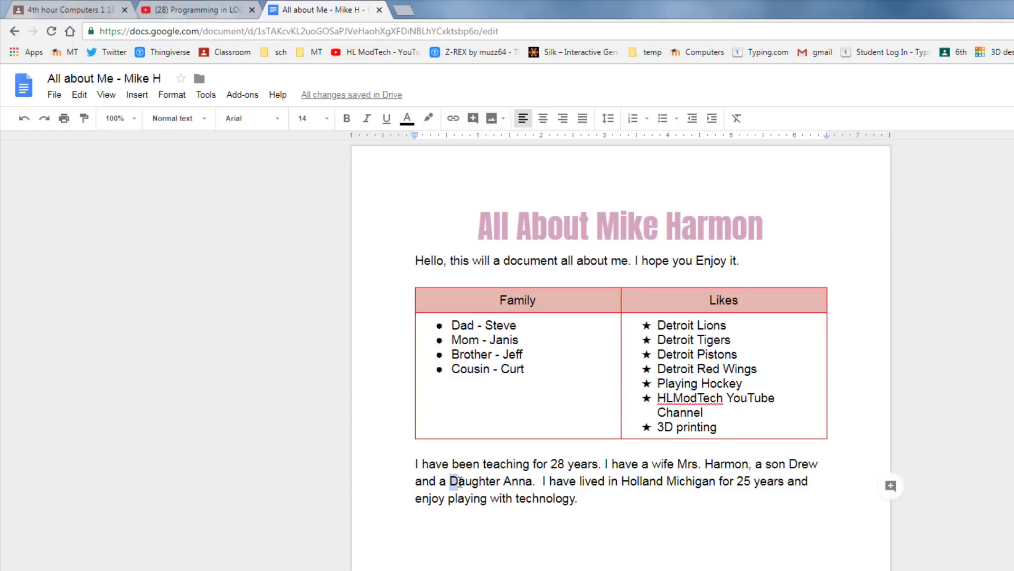
{"action": "type", "text": "d"}
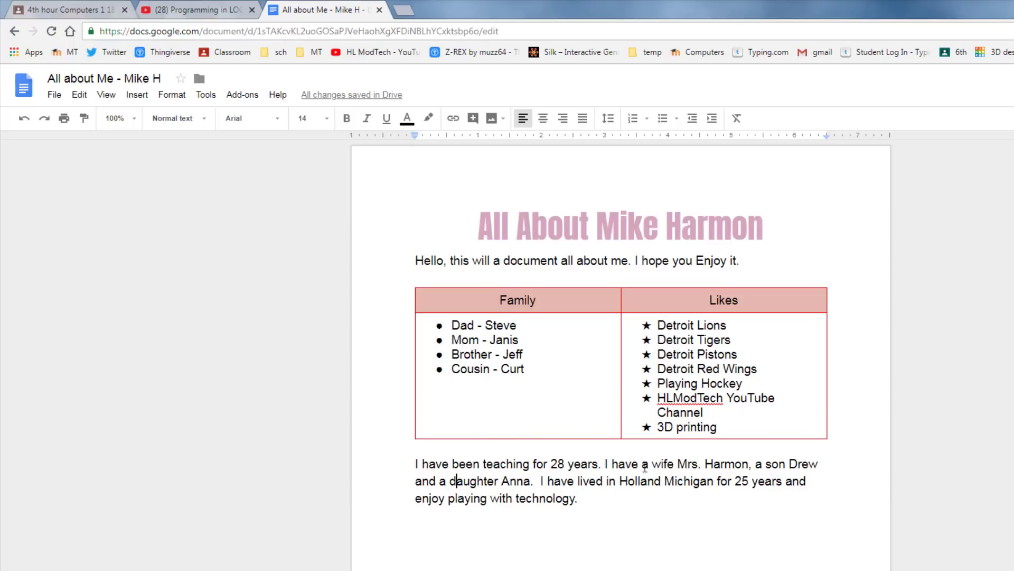
{"action": "right_click", "coordinate": [695, 398]}
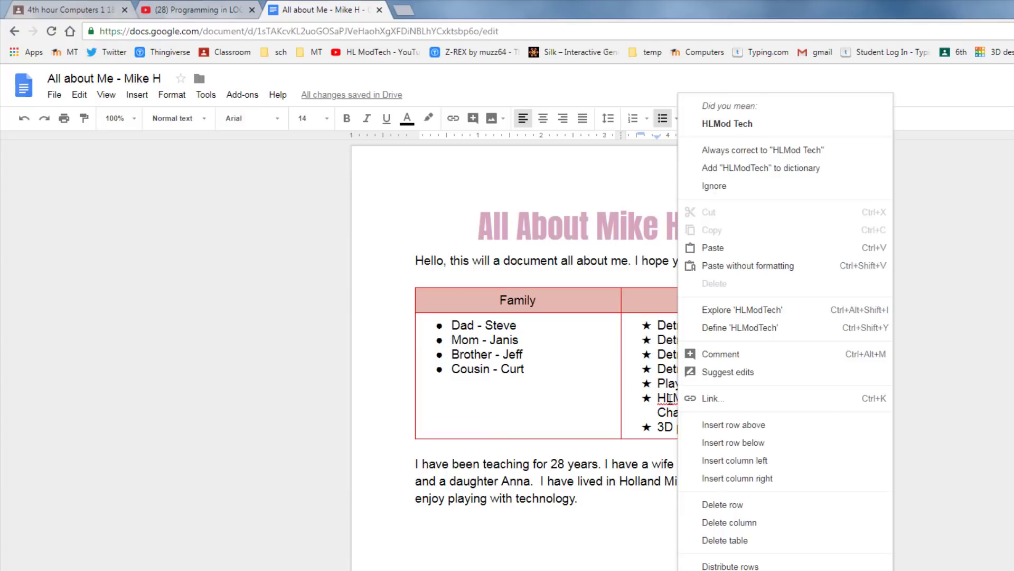
{"action": "left_click", "coordinate": [671, 400]}
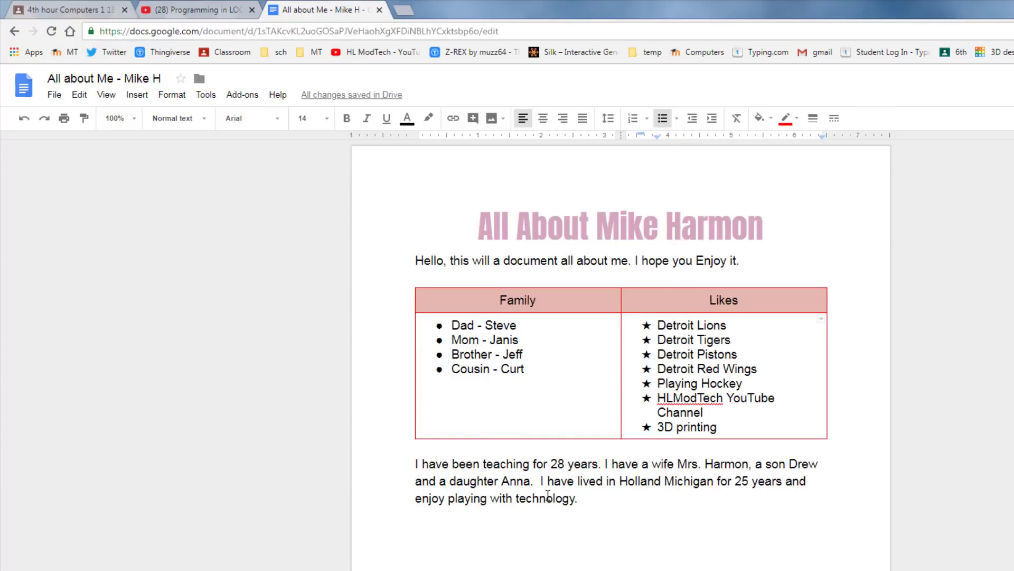
{"action": "left_click", "coordinate": [576, 498]}
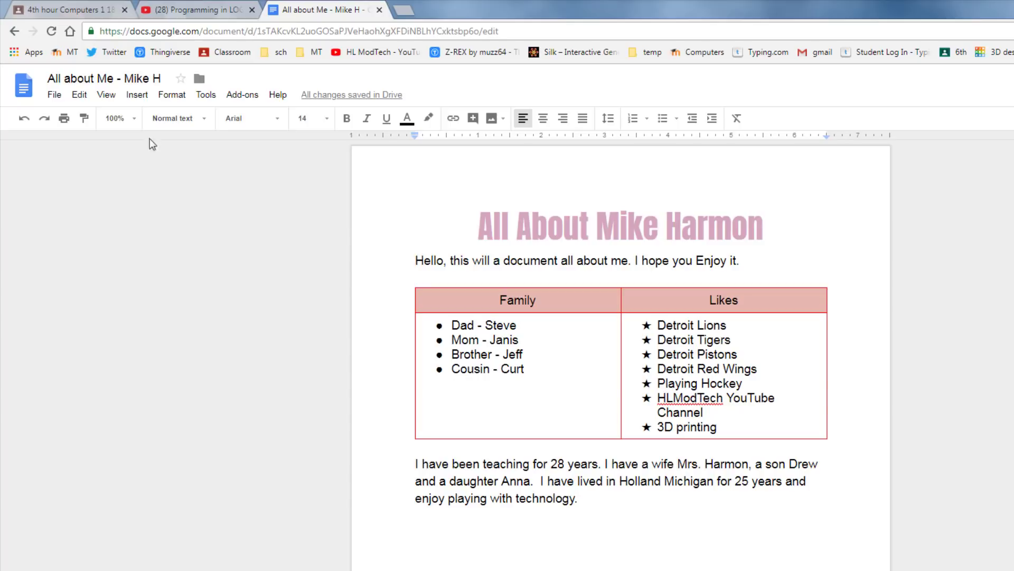
Navigate from the class's Classwork list into the Google Doc lesson 1 assignment details
{"action": "left_click", "coordinate": [67, 9]}
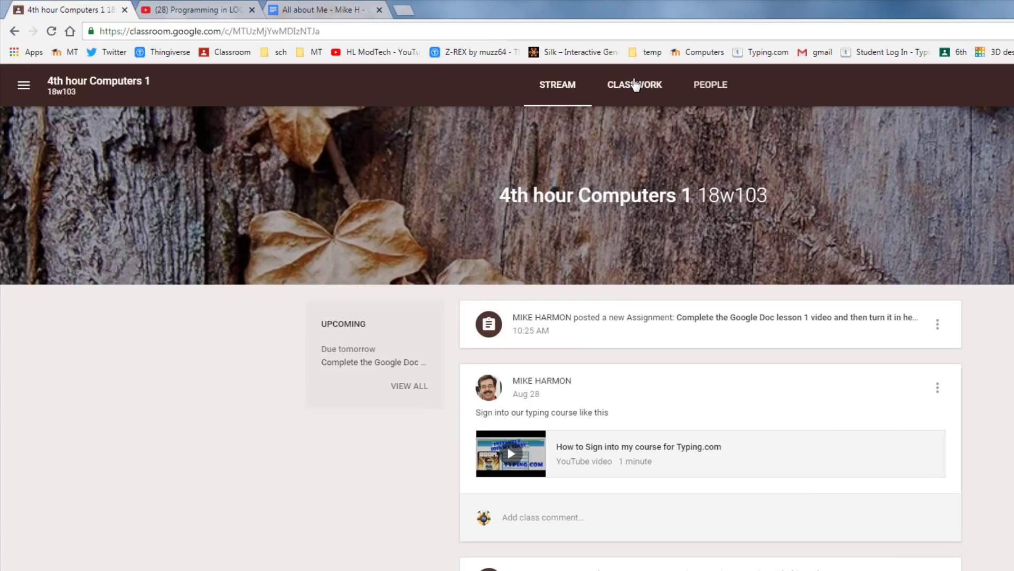
{"action": "left_click", "coordinate": [635, 85]}
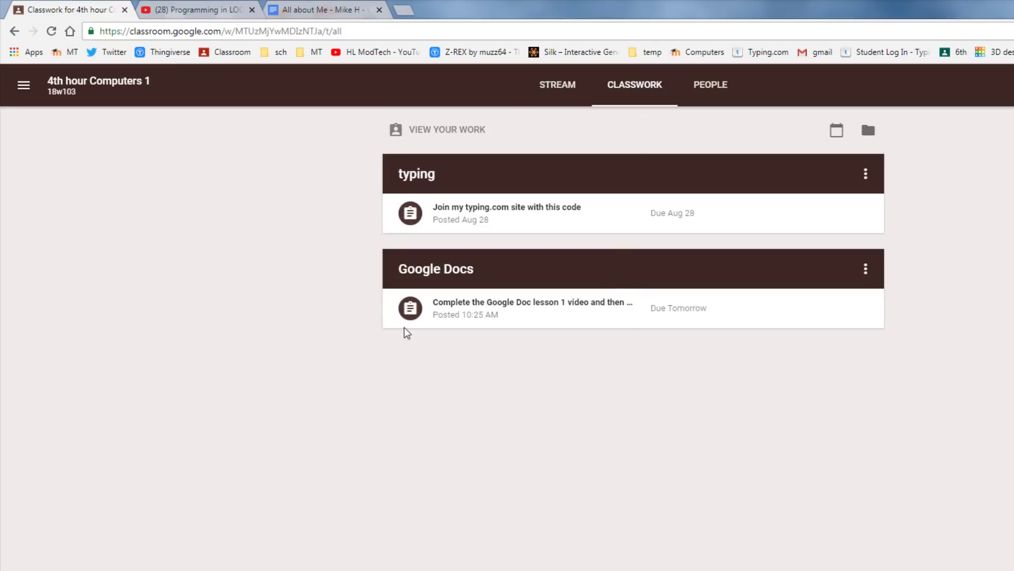
{"action": "mouse_move", "coordinate": [633, 307]}
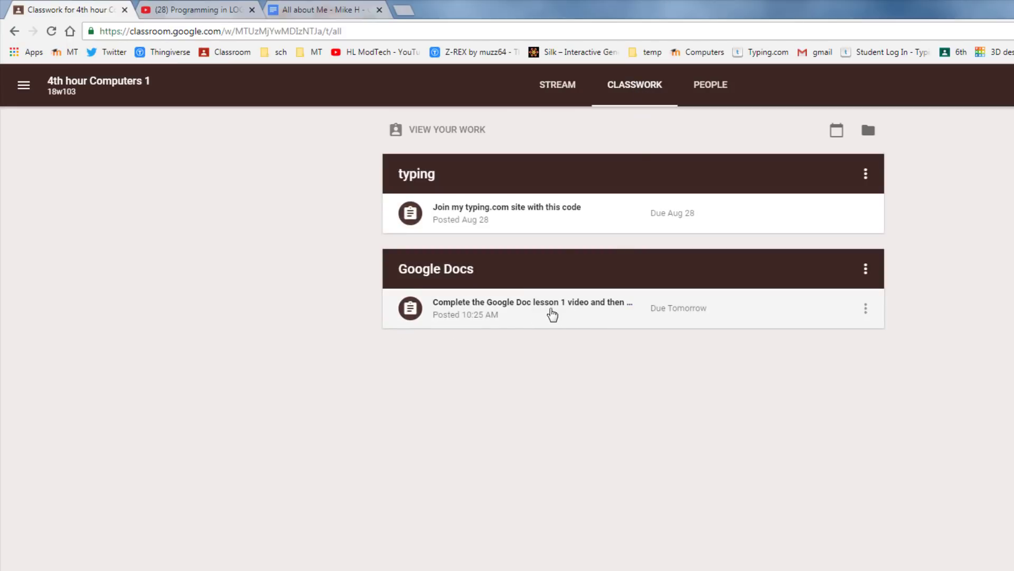
{"action": "left_click", "coordinate": [593, 315]}
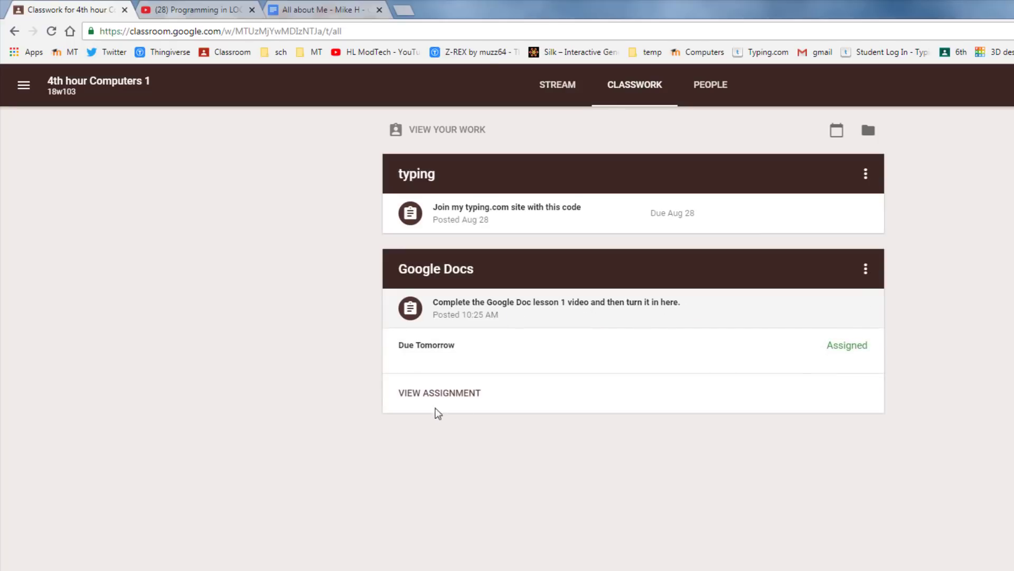
{"action": "left_click", "coordinate": [453, 398]}
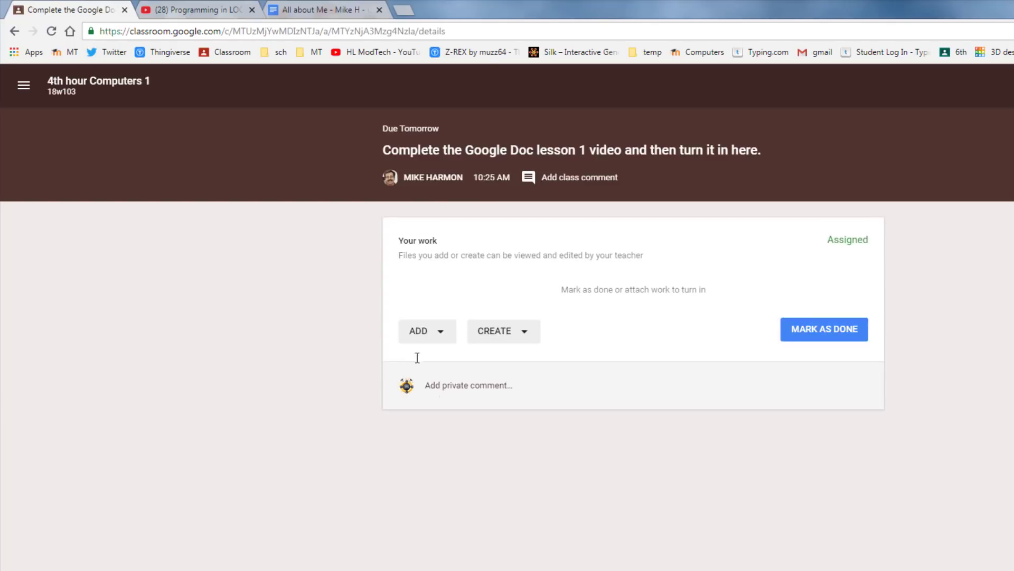
{"action": "left_click", "coordinate": [419, 330]}
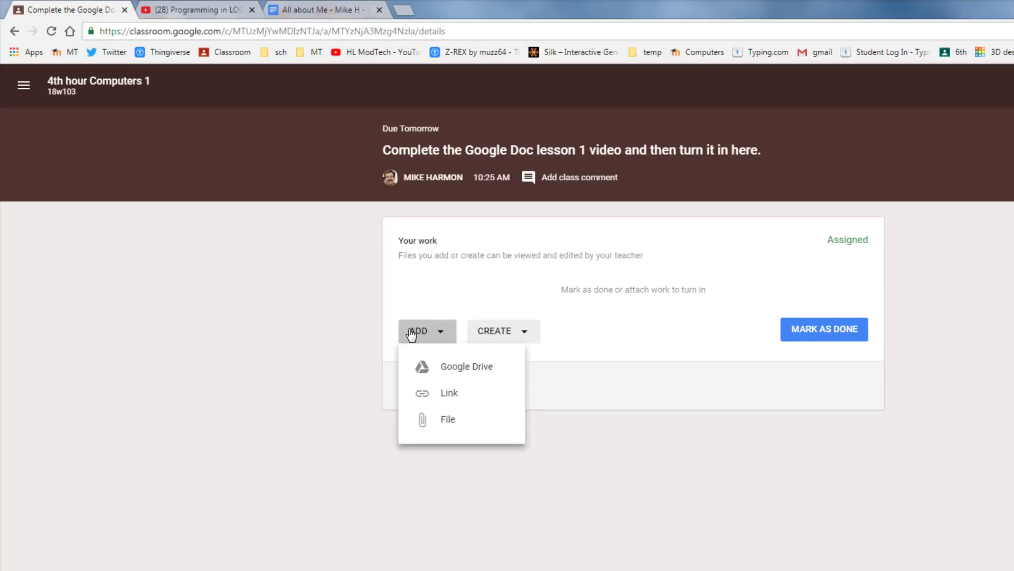
{"action": "left_click", "coordinate": [467, 370]}
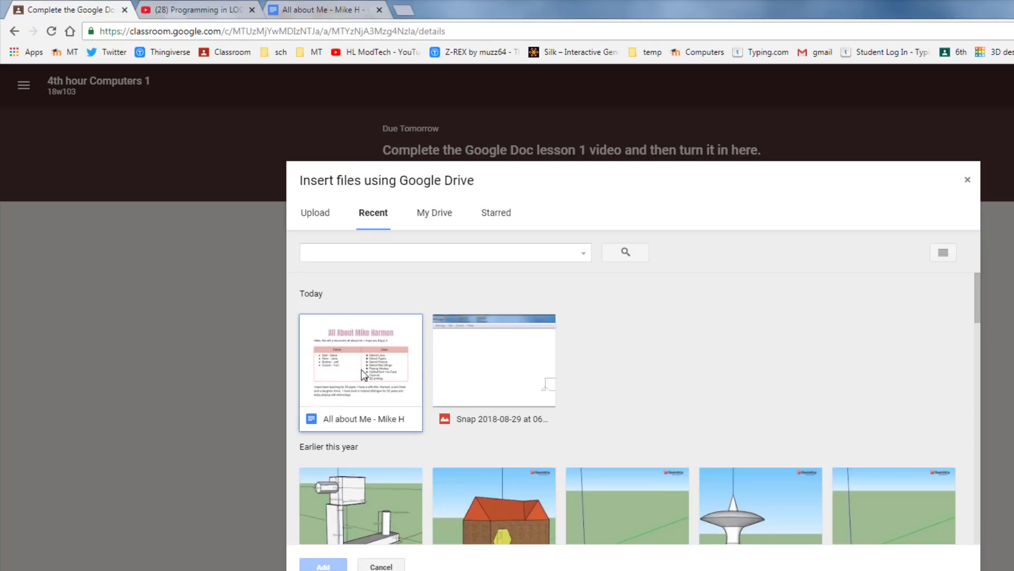
{"action": "left_click", "coordinate": [366, 372]}
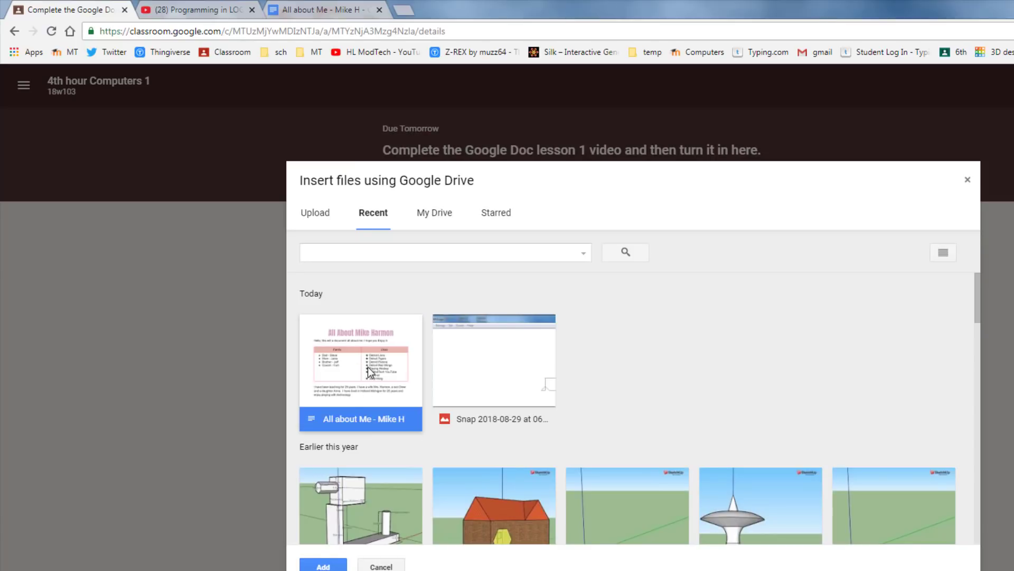
{"action": "double_click", "coordinate": [367, 367]}
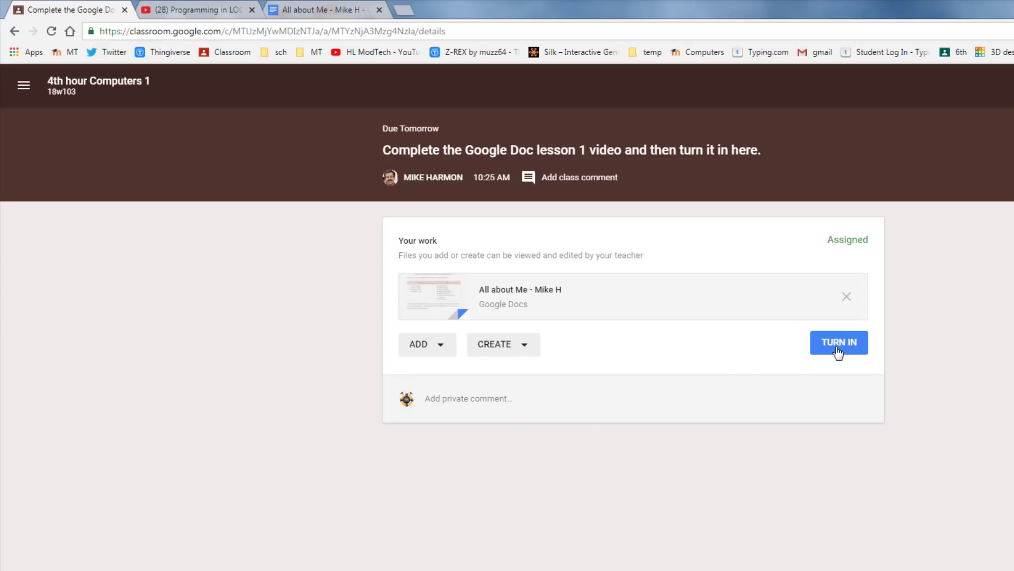
{"action": "left_click", "coordinate": [841, 348]}
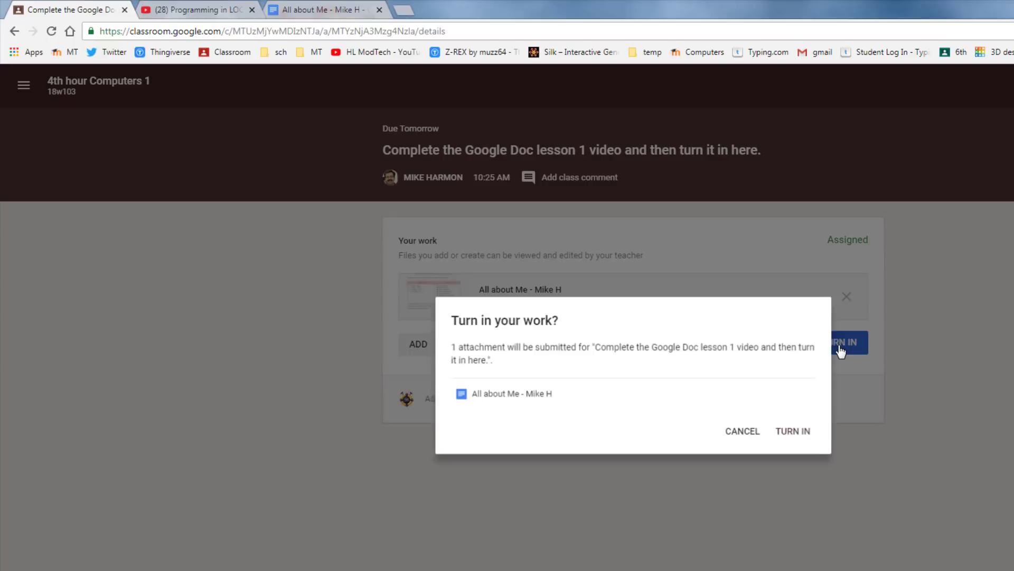
{"action": "left_click", "coordinate": [794, 437]}
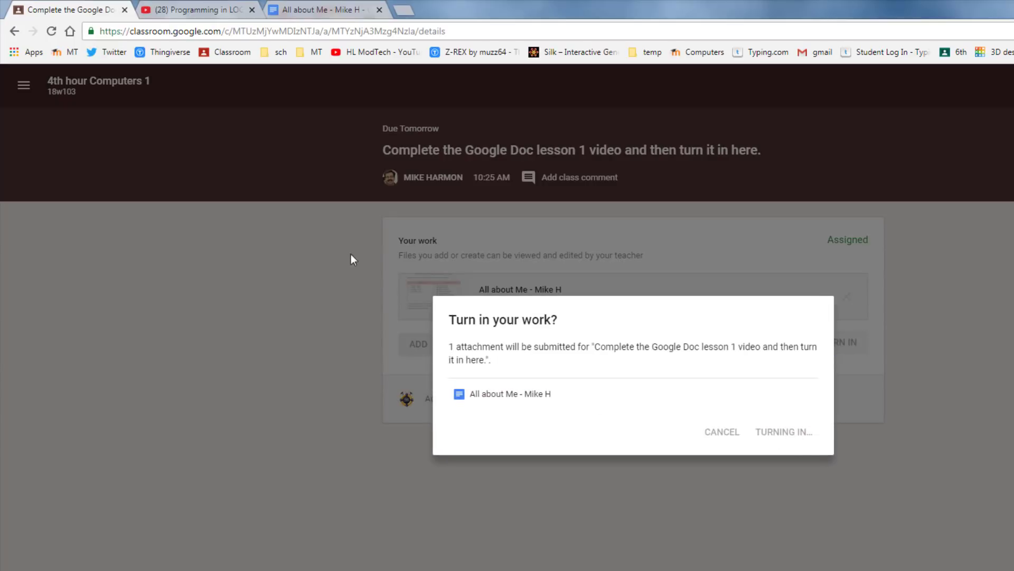